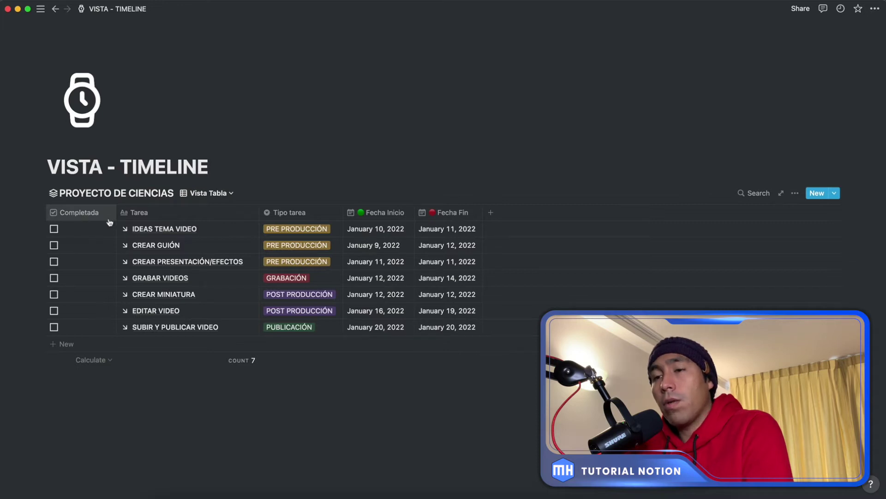
- Narrow the Completada column until only its checkboxes fit, leaving the IDEAS TEMA VIDEO task unchecked
click(54, 229)
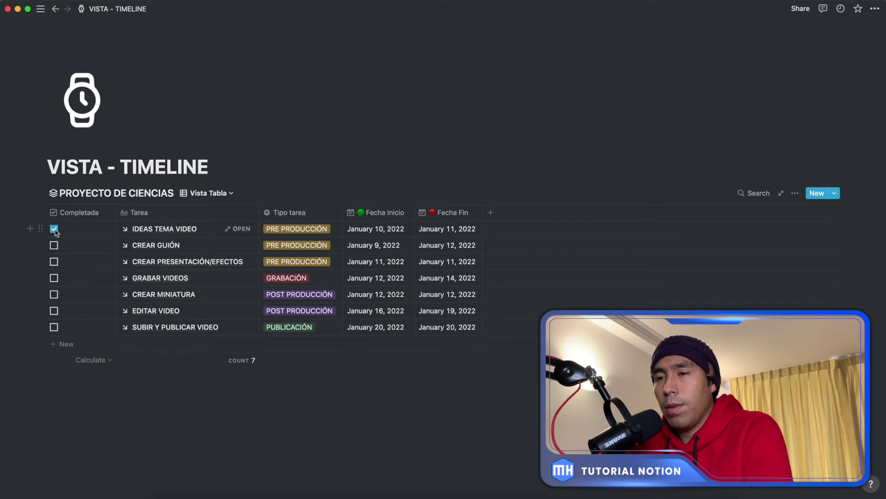
click(54, 229)
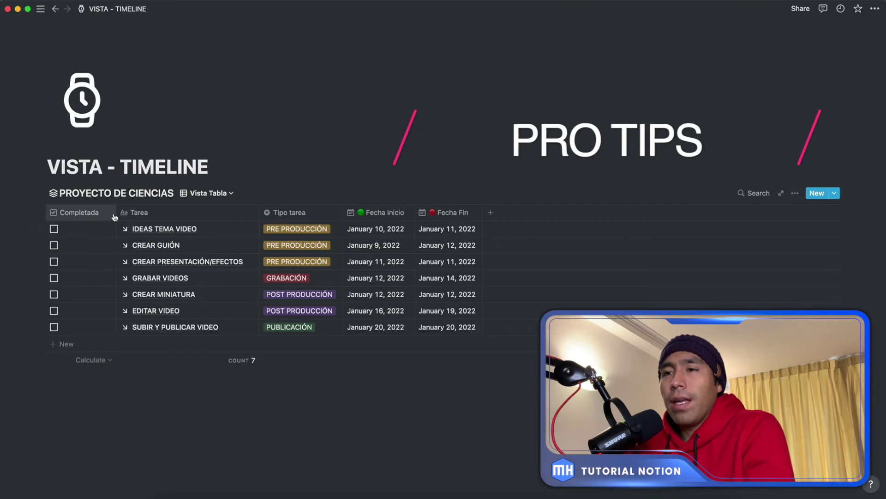
drag(116, 212, 107, 213)
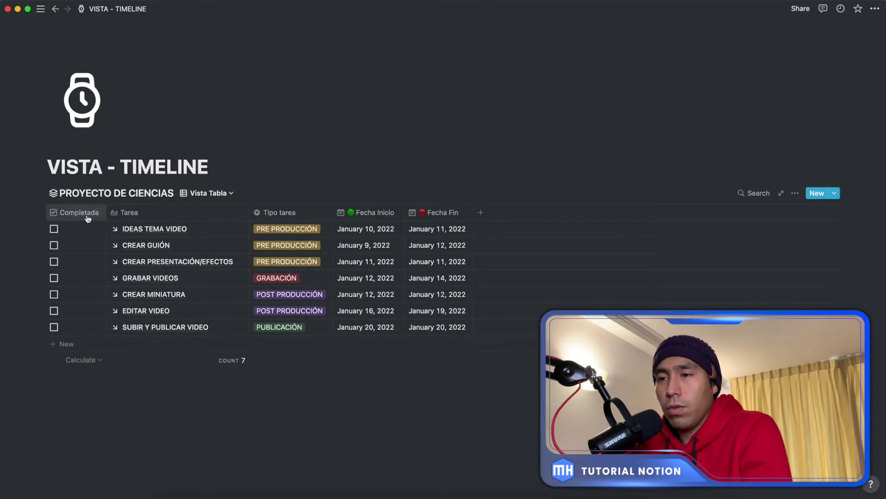
drag(106, 209, 96, 208)
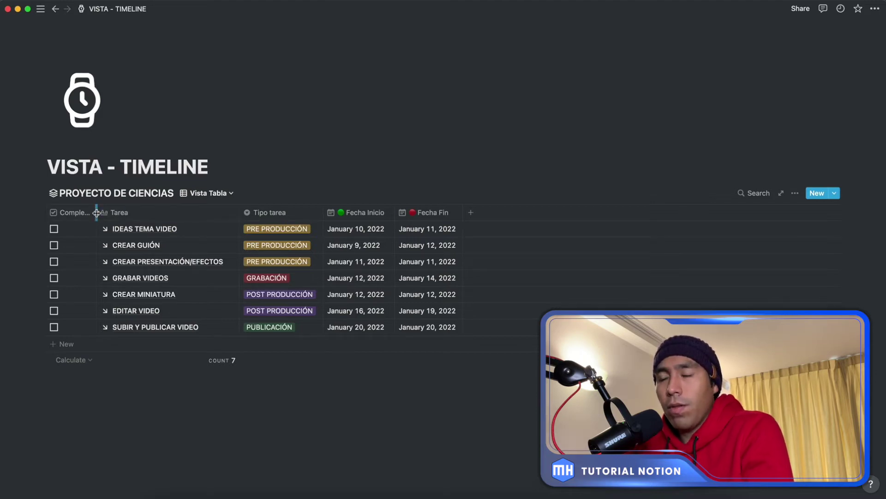
drag(96, 212, 63, 212)
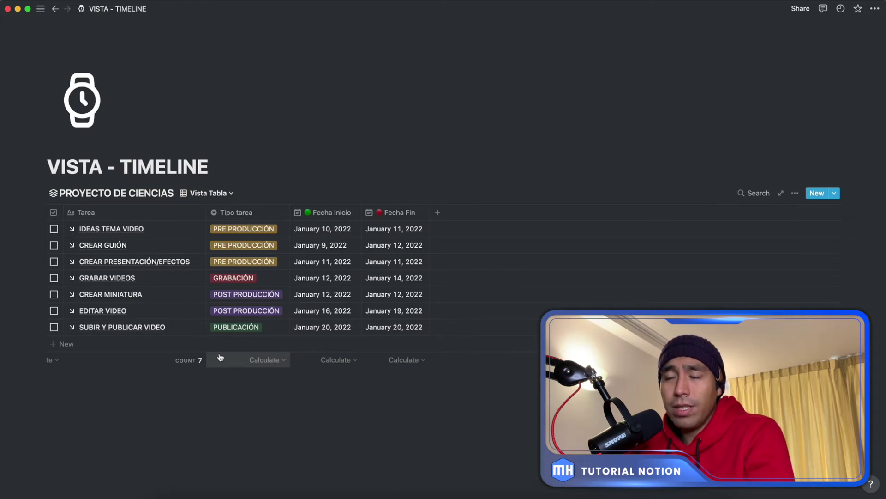
- Add a view of type Timeline named "Timeline" to the PROYECTO DE CIENCIAS database
mouse_move(192, 238)
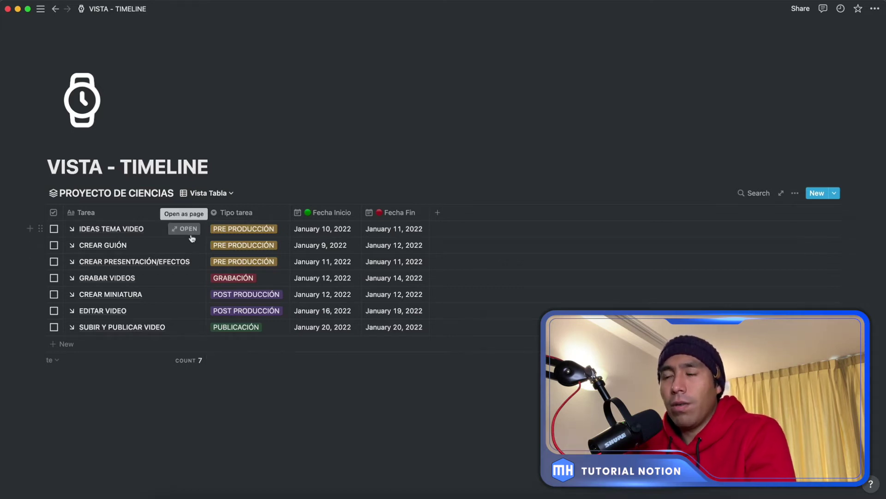
mouse_move(189, 327)
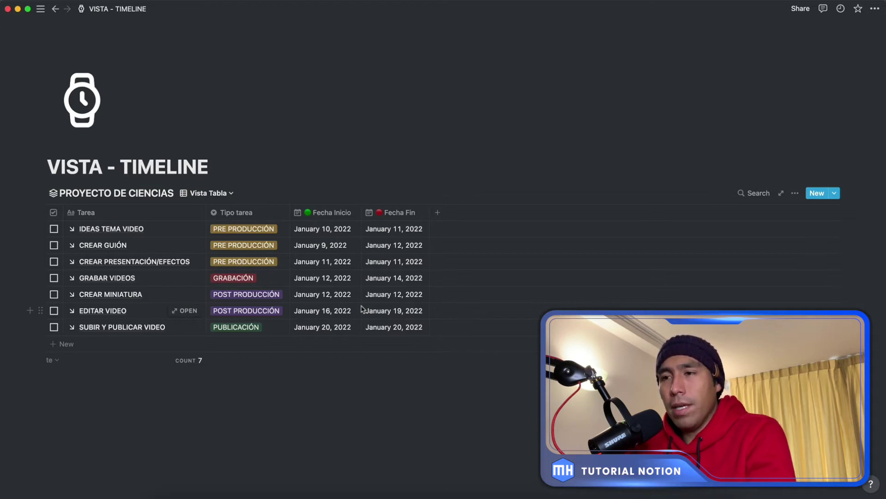
click(231, 194)
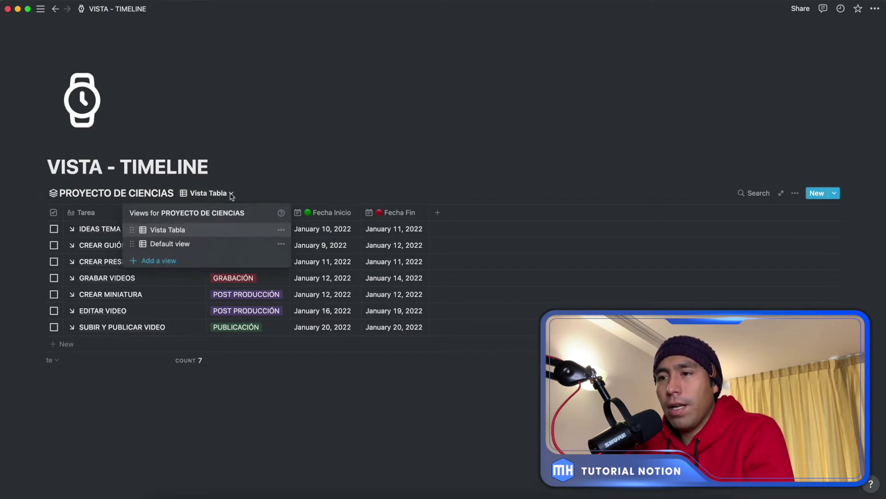
click(156, 262)
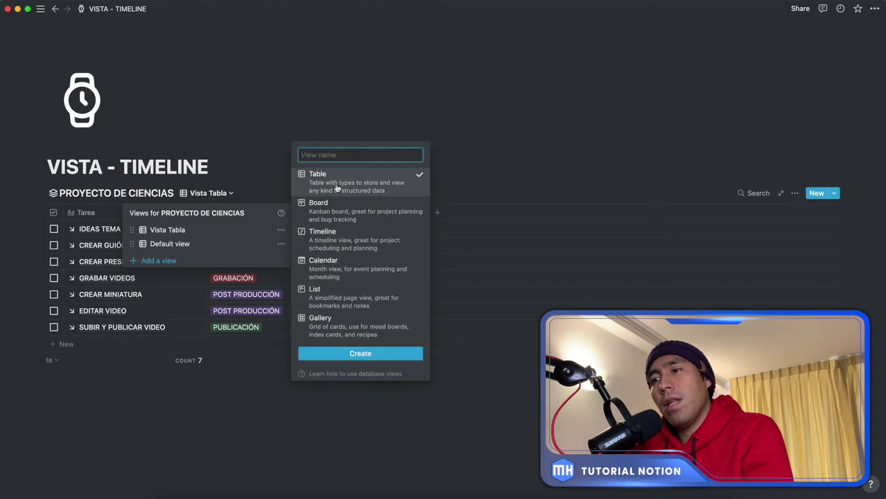
text(Timeline)
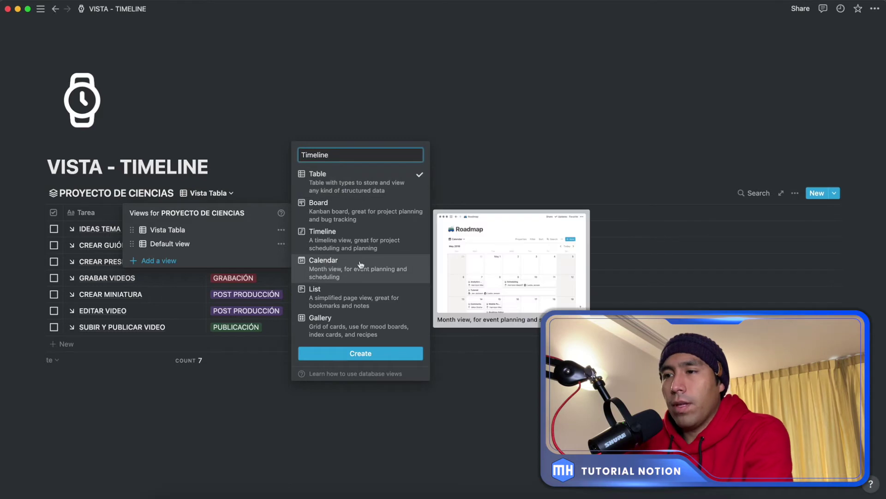
click(337, 244)
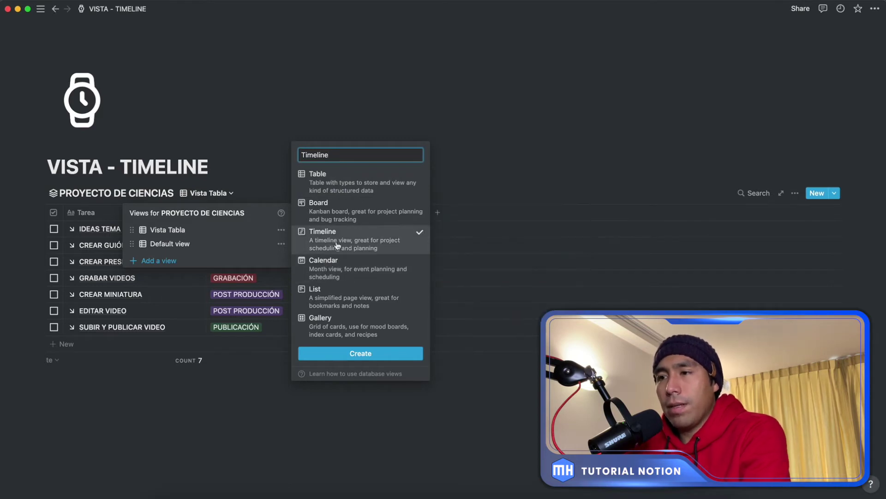
click(350, 354)
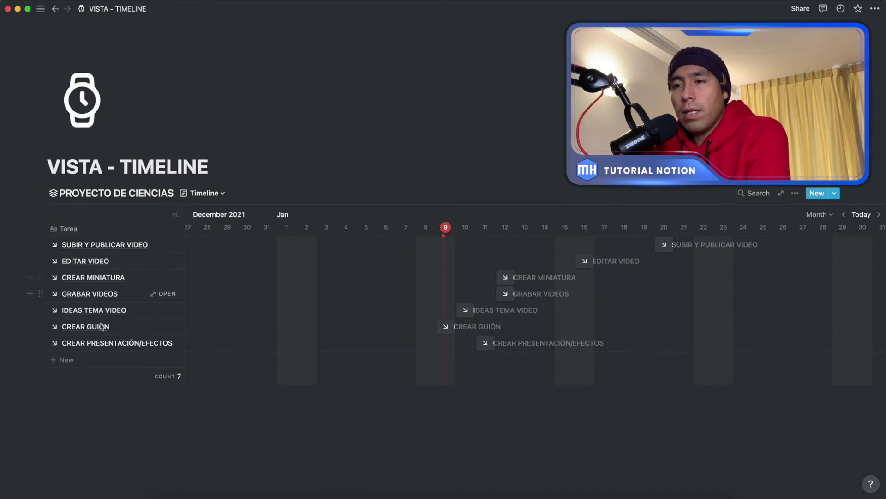
- Collapse and re-expand the timeline's task table, and browse the later and earlier months before returning to today
click(175, 215)
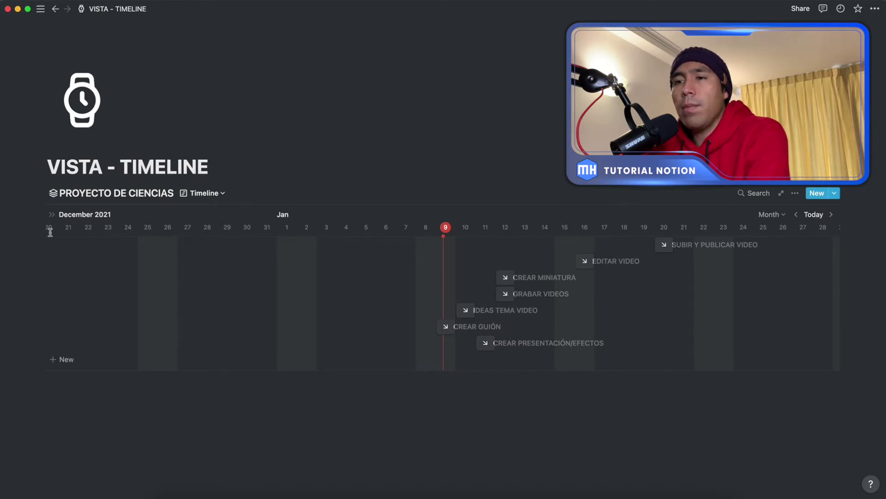
click(52, 215)
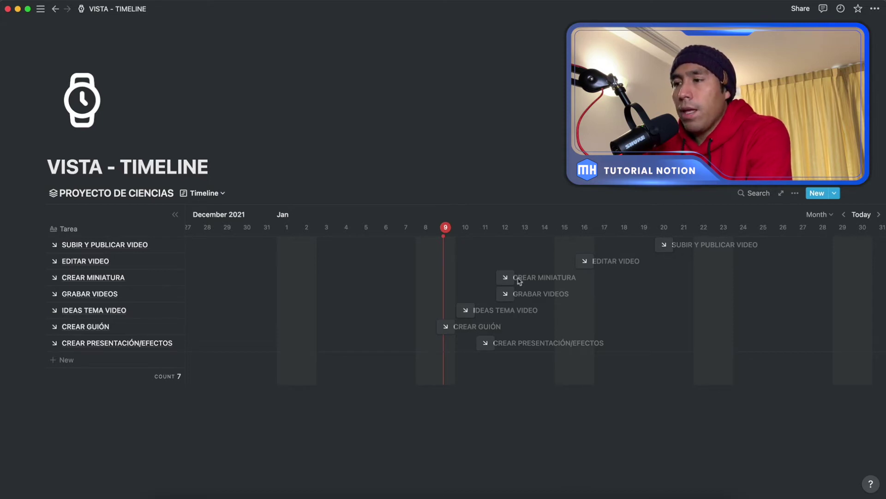
scroll(538, 291, right, 2)
scroll(538, 290, right, 10)
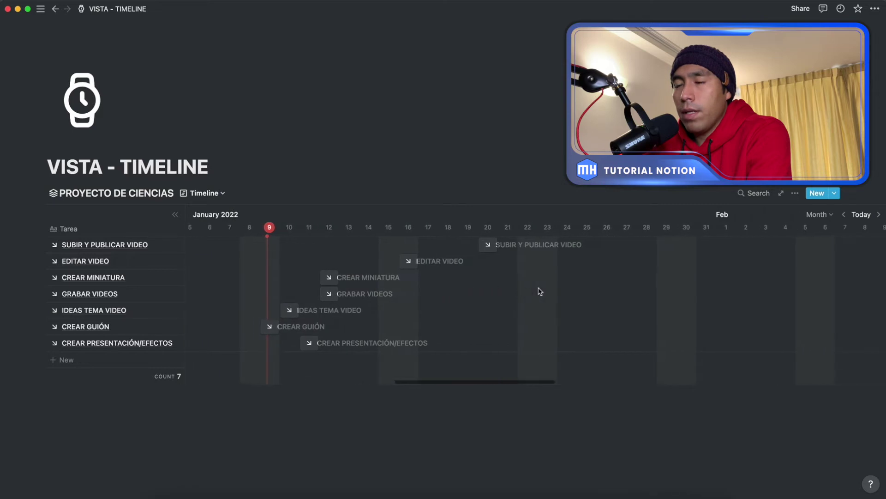
scroll(540, 291, right, 20)
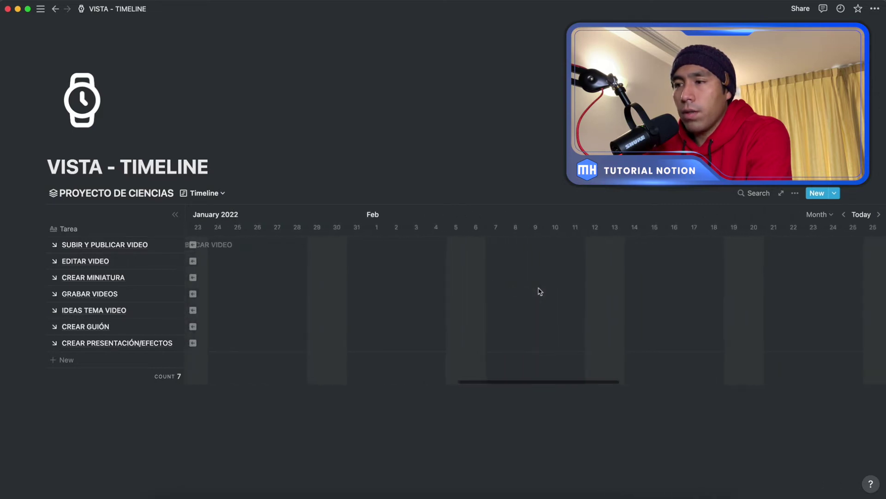
scroll(541, 291, left, 20)
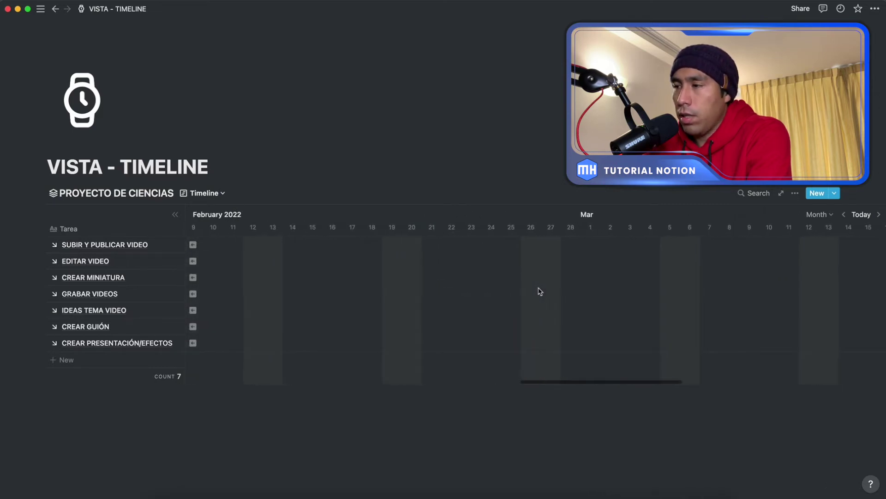
scroll(540, 291, left, 20)
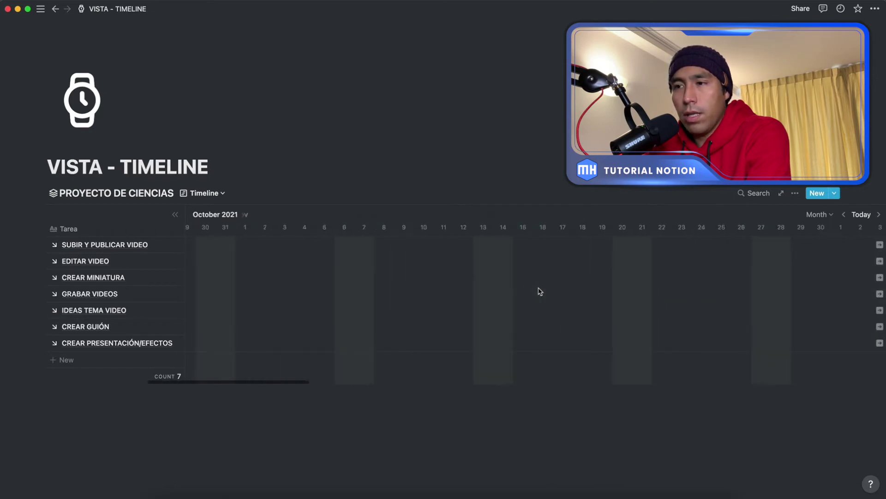
scroll(540, 291, left, 20)
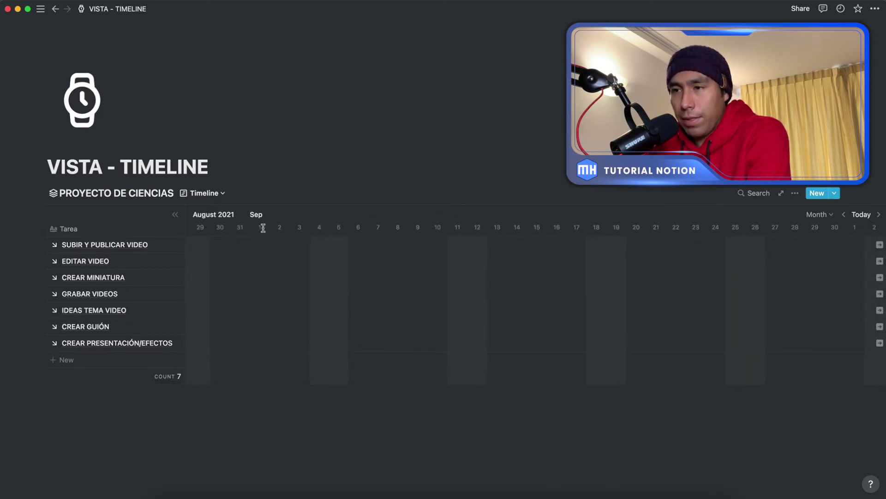
scroll(285, 281, left, 15)
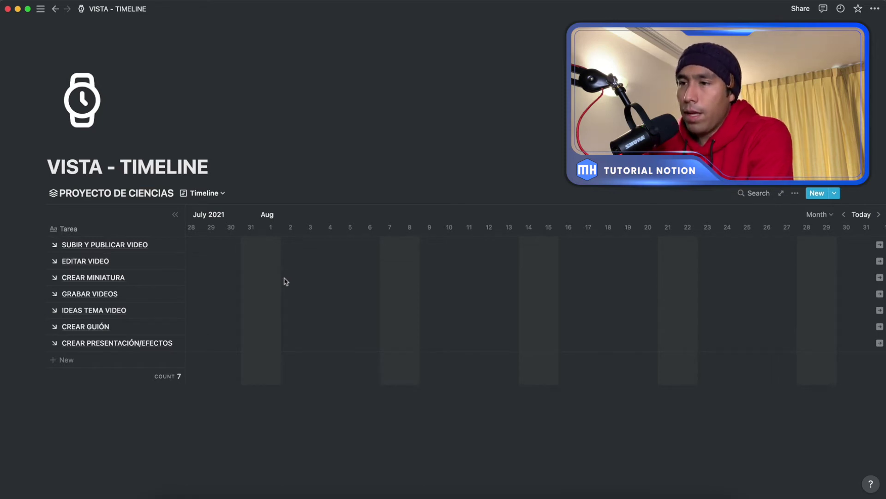
click(866, 218)
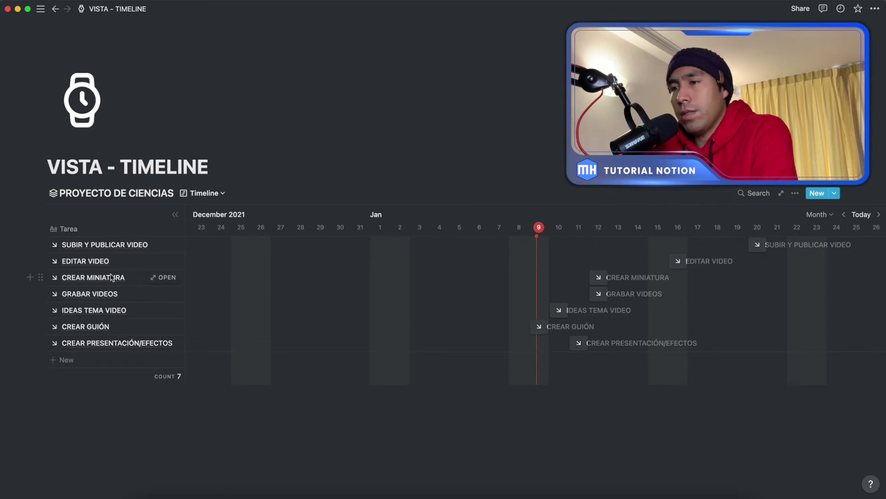
- Check the tasks' start and end dates in Vista Tabla and return to the Timeline view
click(212, 195)
click(175, 247)
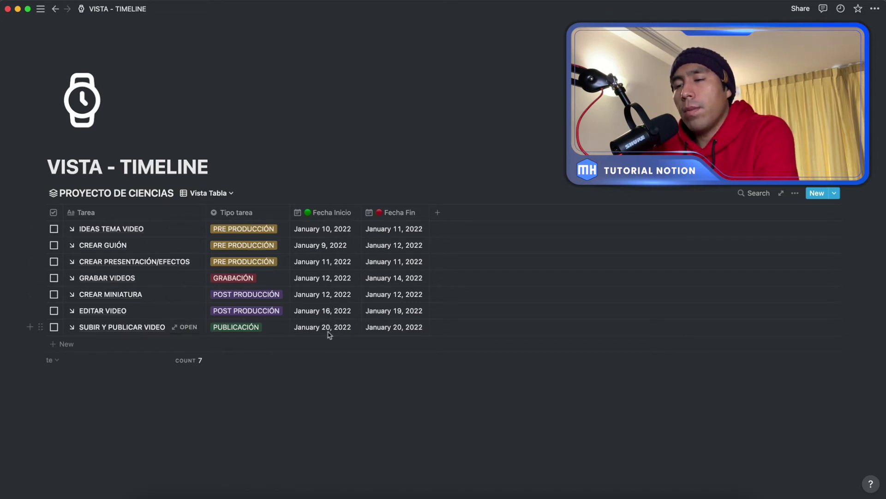
click(213, 199)
click(168, 276)
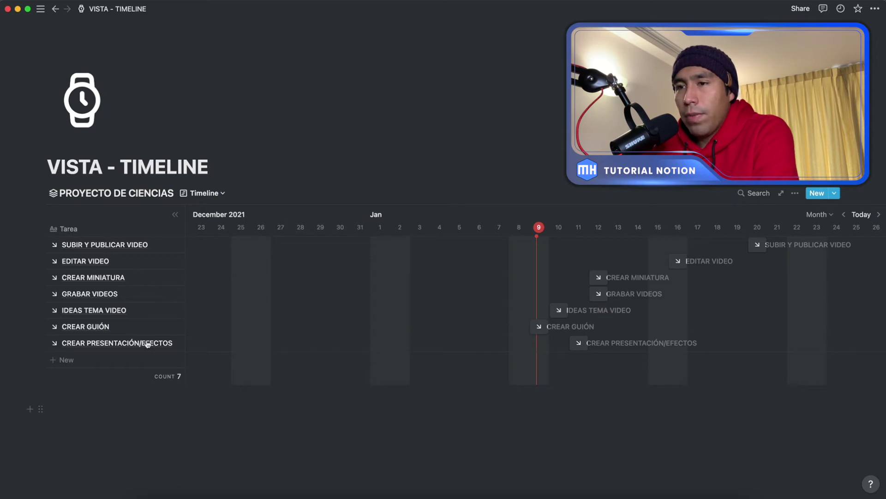
- Sort the Timeline view by Fecha Inicio in ascending order
click(123, 221)
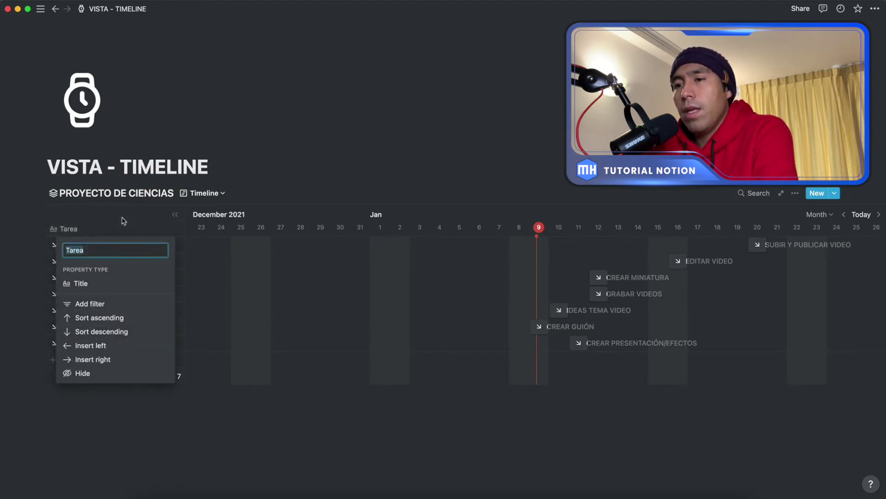
click(110, 322)
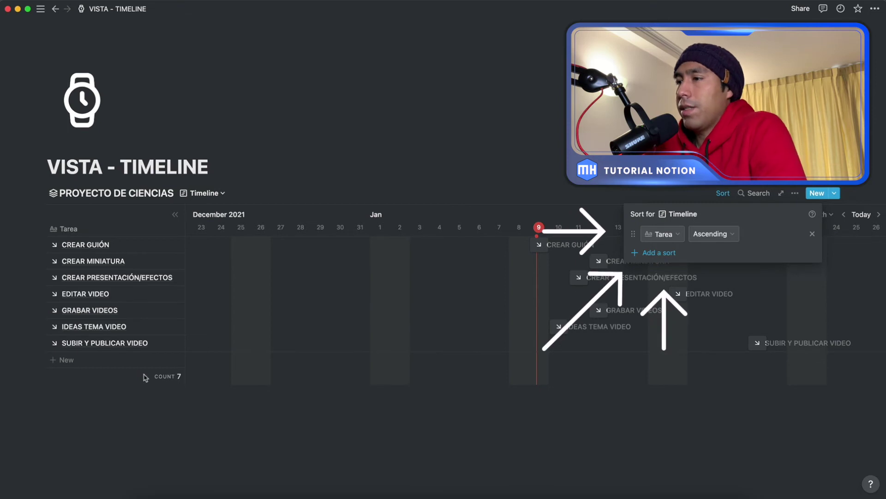
click(675, 236)
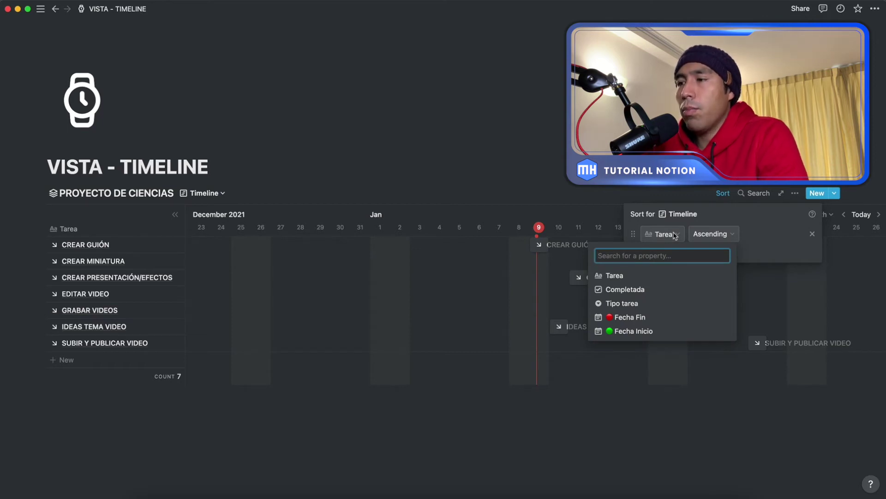
click(632, 331)
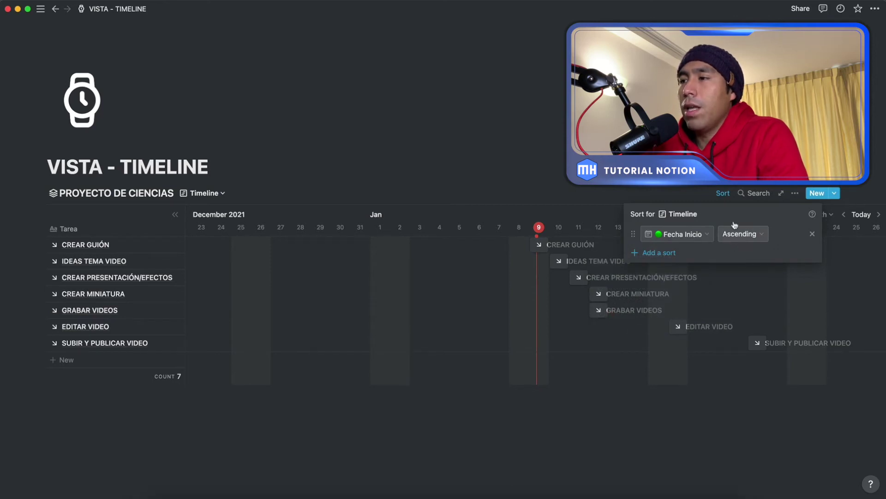
click(511, 198)
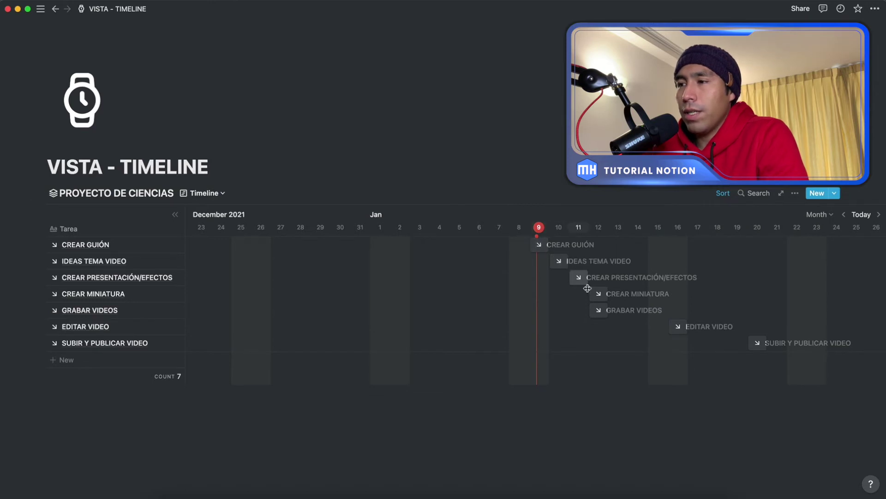
- Browse the tasks across the timeline's months, and jump from distant dates to the GRABAR VIDEOS and CREAR MINIATURA entries
scroll(584, 332, right, 5)
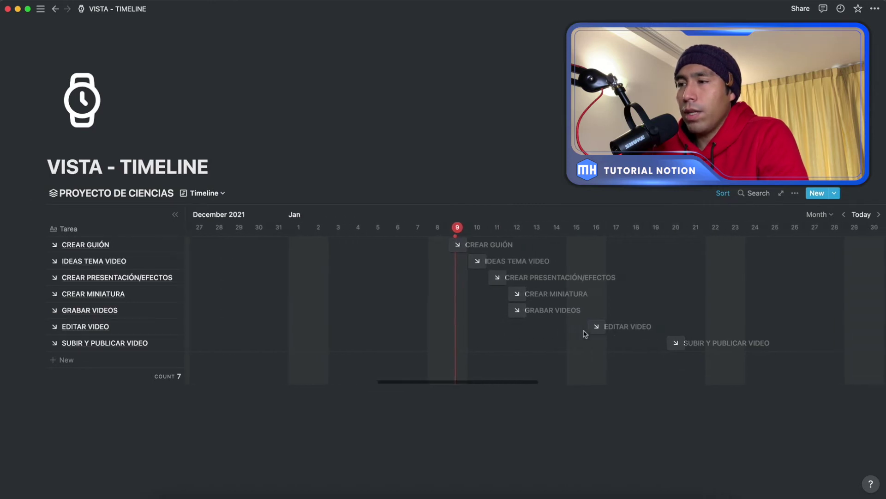
scroll(585, 333, right, 6)
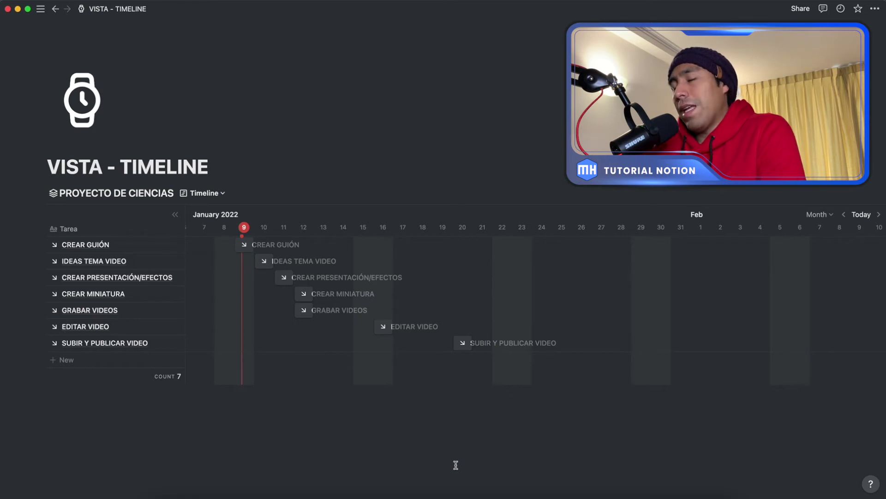
scroll(467, 341, right, 2)
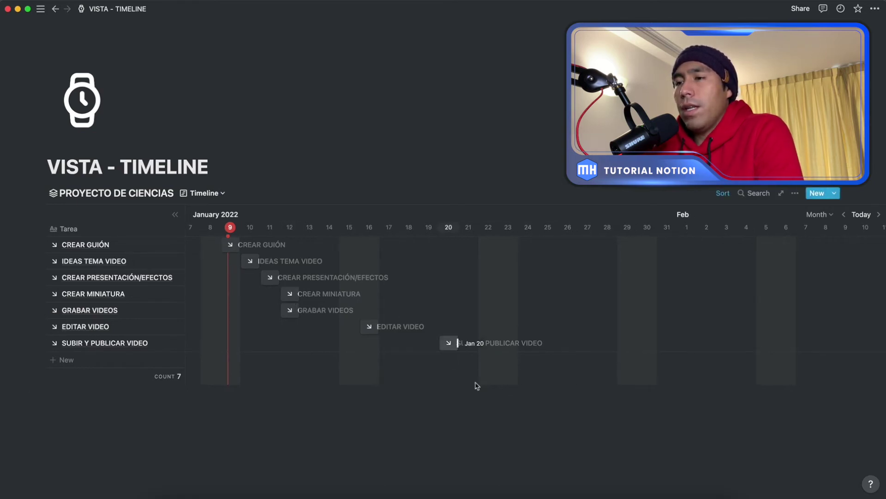
scroll(574, 333, right, 3)
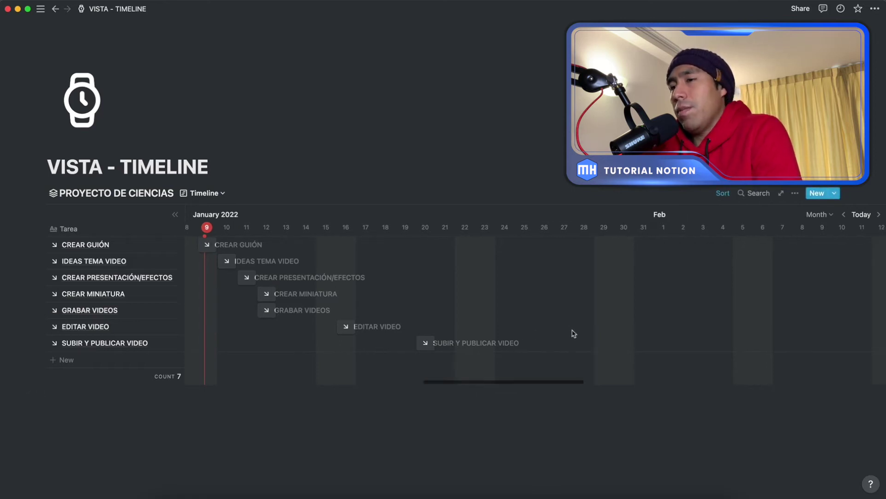
scroll(574, 333, right, 15)
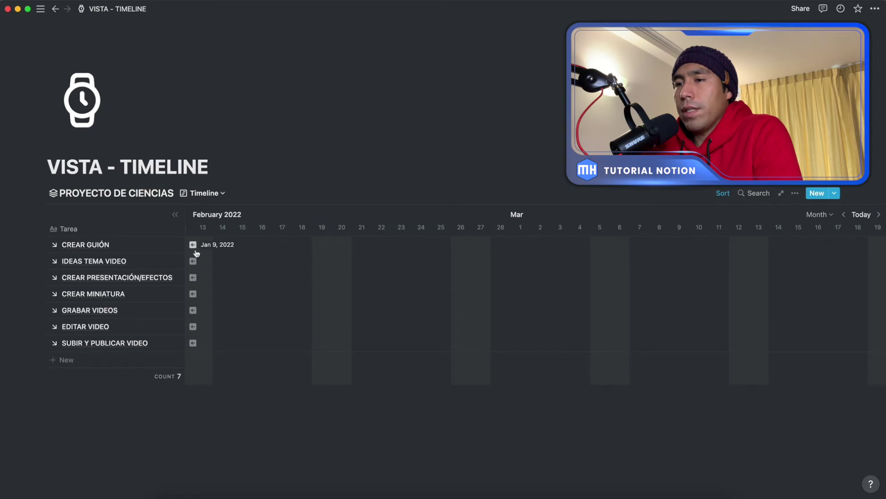
click(193, 311)
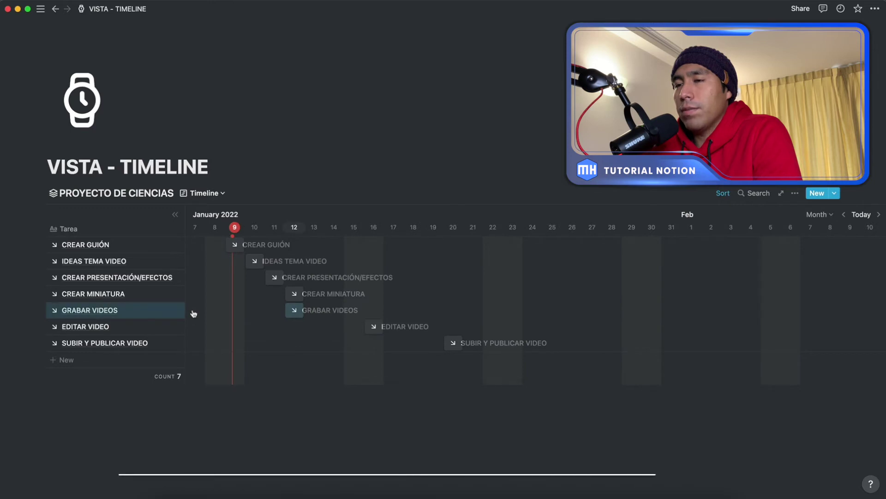
scroll(193, 313, left, 10)
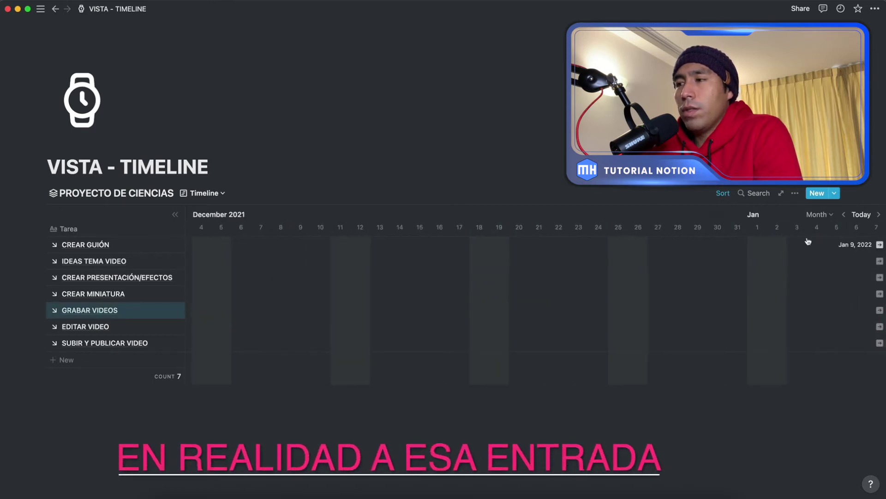
click(880, 295)
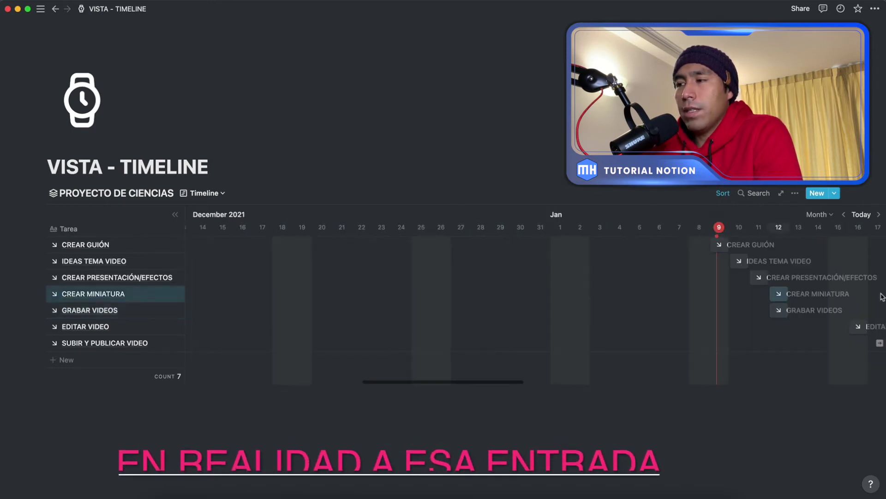
scroll(724, 303, right, 5)
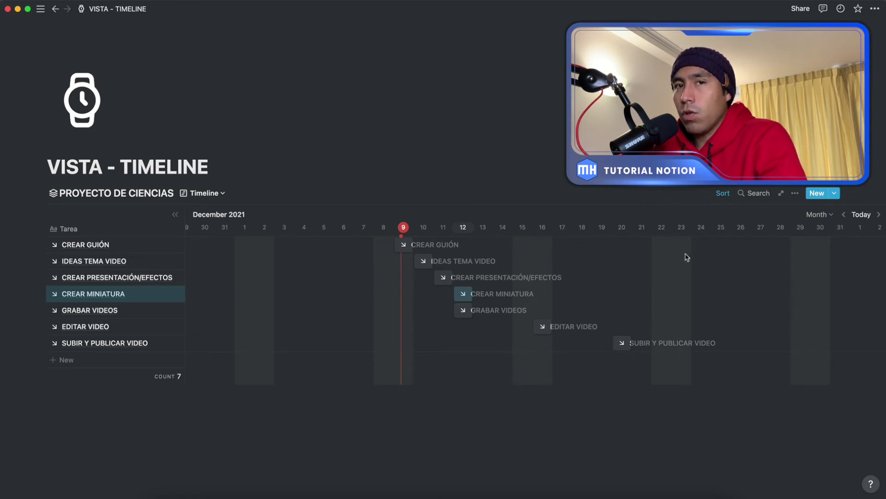
- Switch the timeline's scale to Year and look over the tasks across the months
click(818, 215)
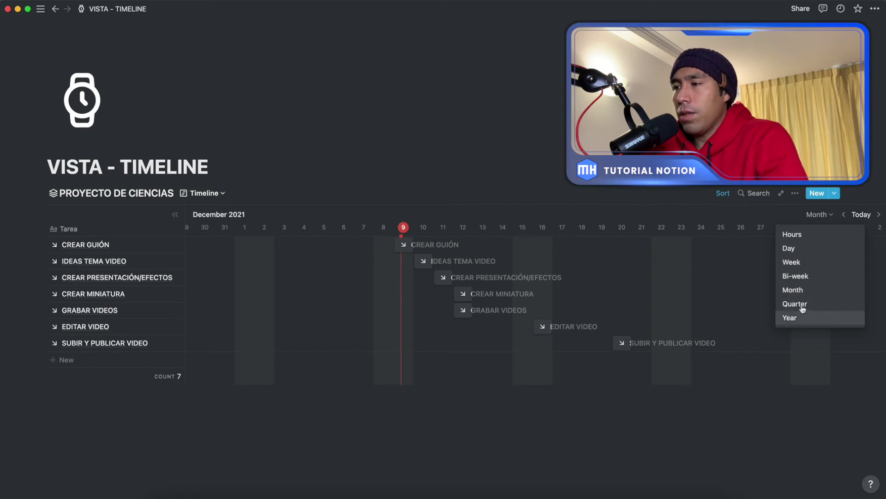
click(789, 317)
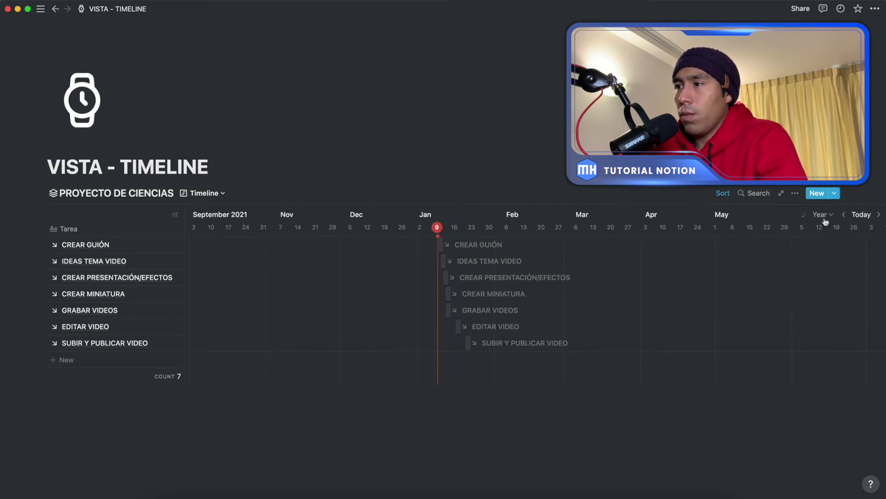
scroll(691, 259, right, 5)
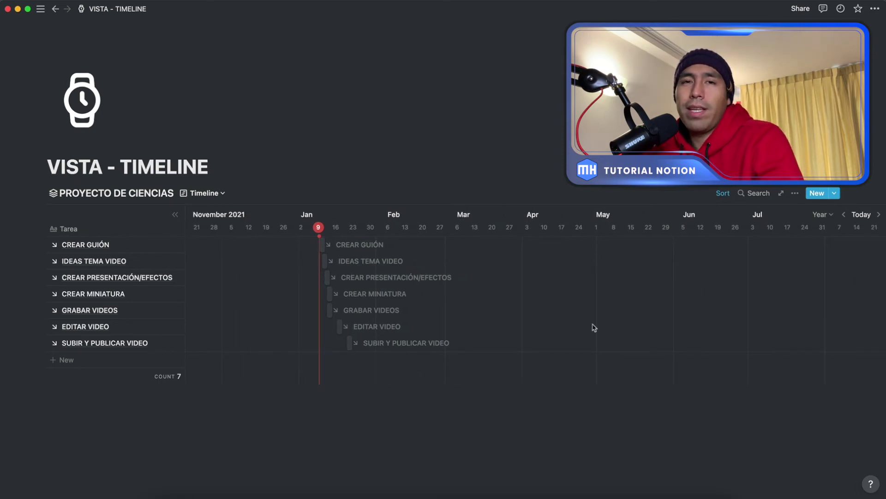
- Try the Week scale, jumping to the IDEAS TEMA VIDEO task, and set the timeline back to Month
click(823, 215)
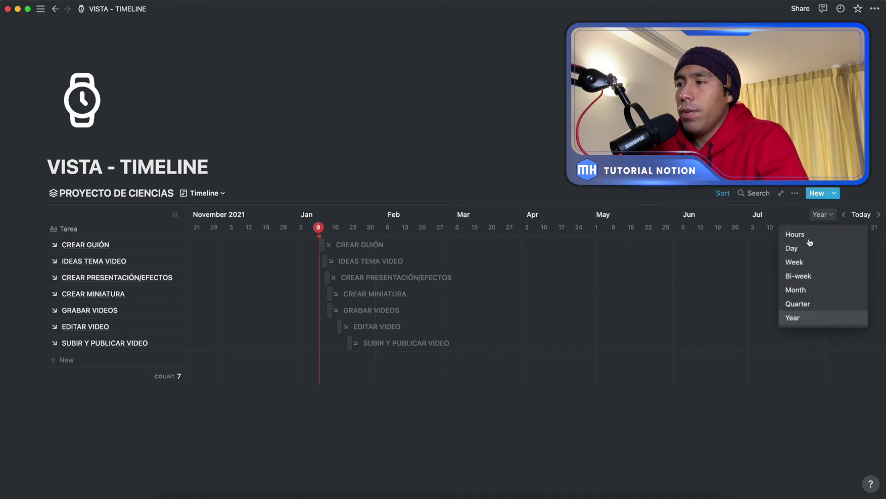
click(806, 263)
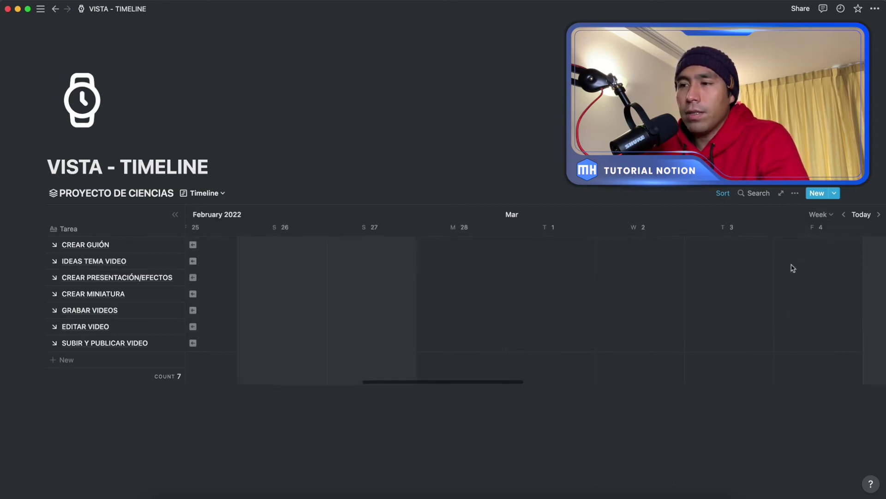
click(193, 261)
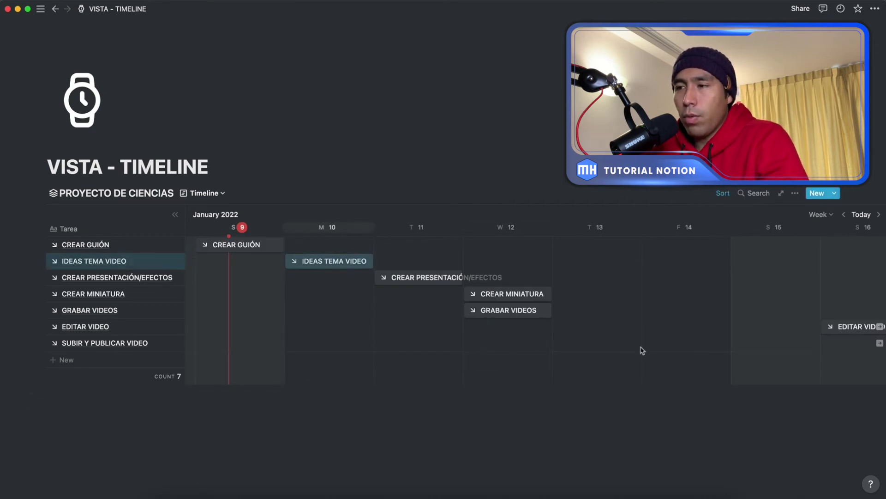
scroll(641, 351, left, 3)
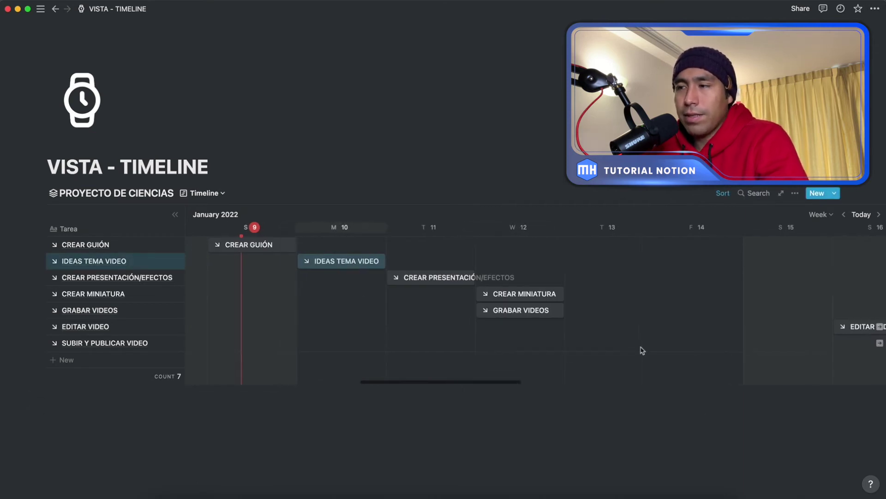
click(822, 214)
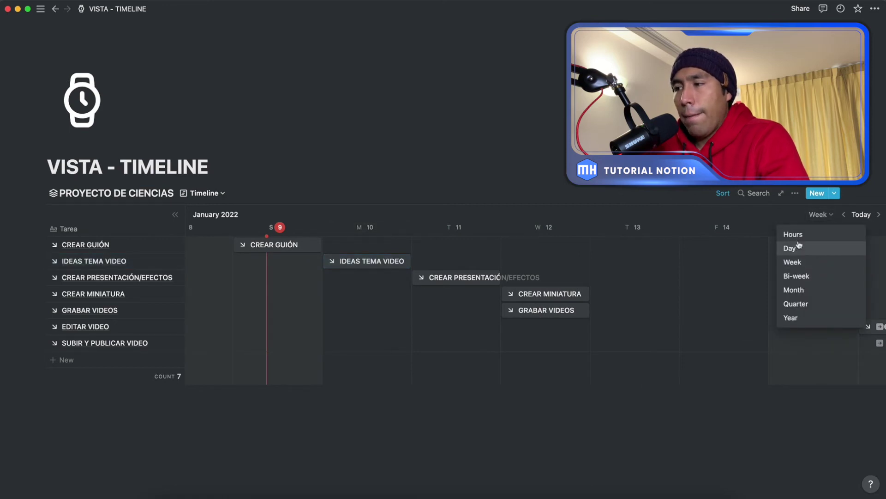
click(795, 290)
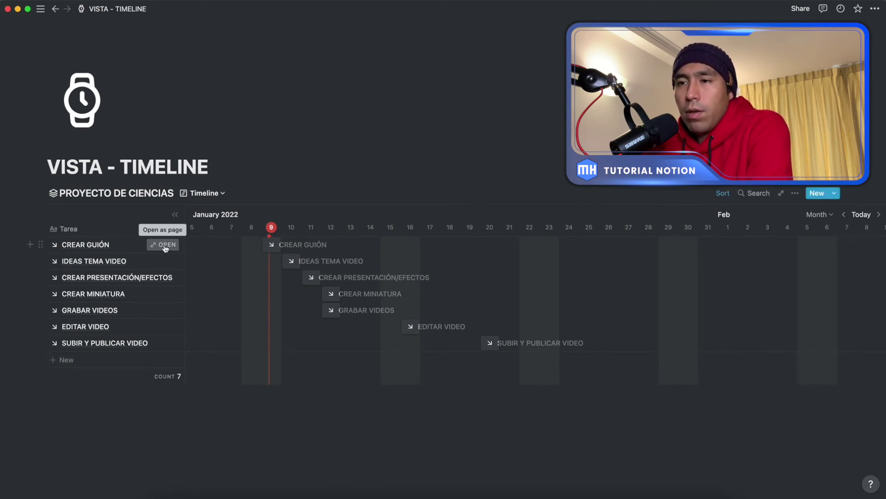
- Move Fecha Inicio above Fecha Fin in the CREAR GUIÓN task page and close the page
click(163, 245)
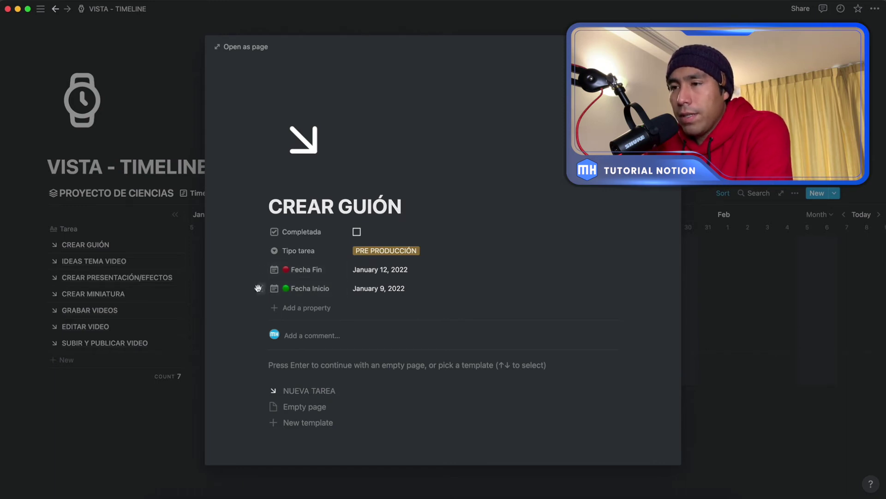
drag(260, 288, 260, 273)
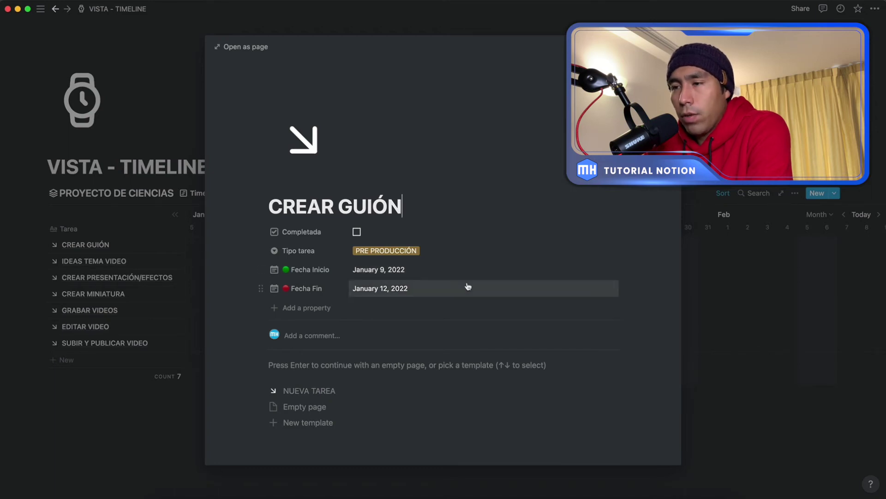
click(126, 413)
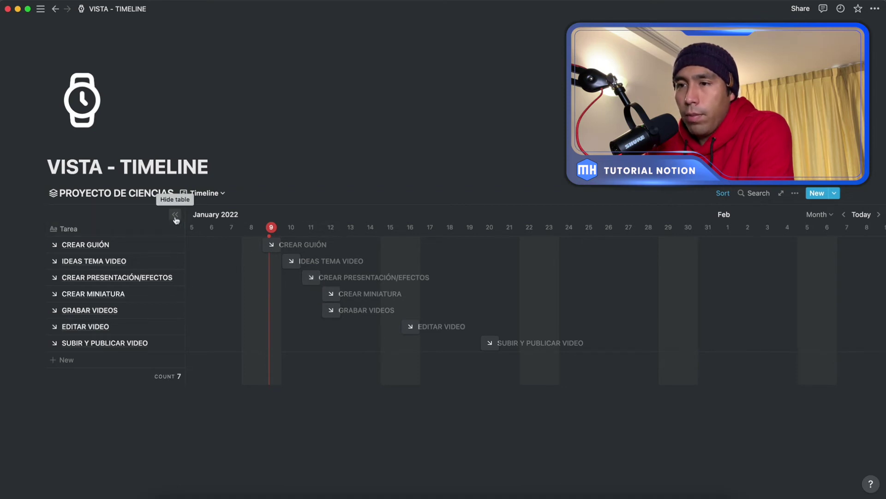
- View the CREAR MINIATURA task page from the timeline while the task table is hidden, and restore the table
click(176, 215)
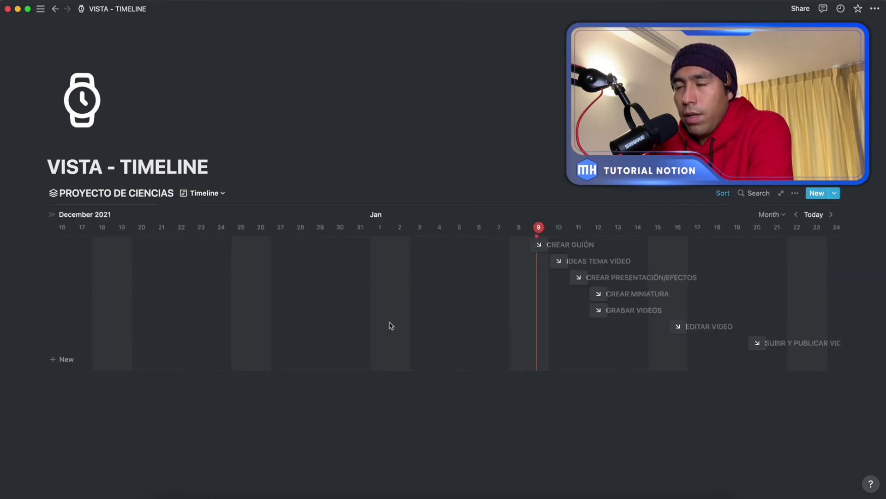
scroll(390, 326, right, 3)
scroll(390, 325, right, 8)
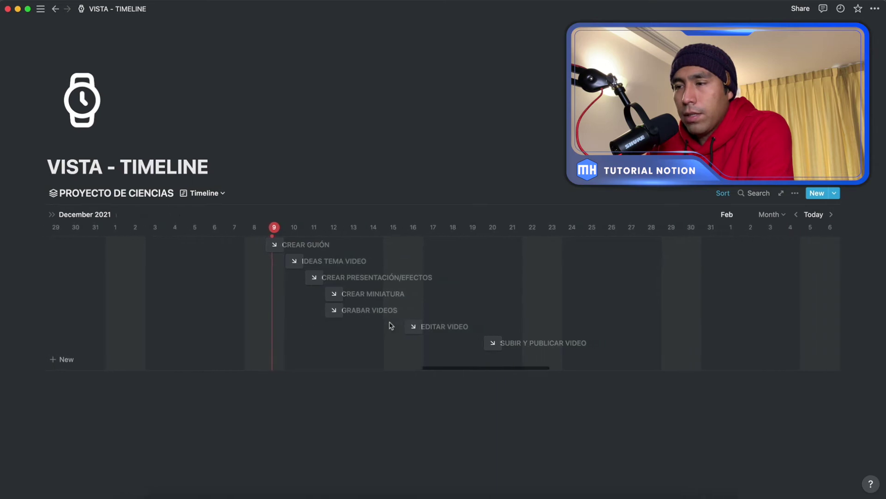
scroll(389, 321, right, 3)
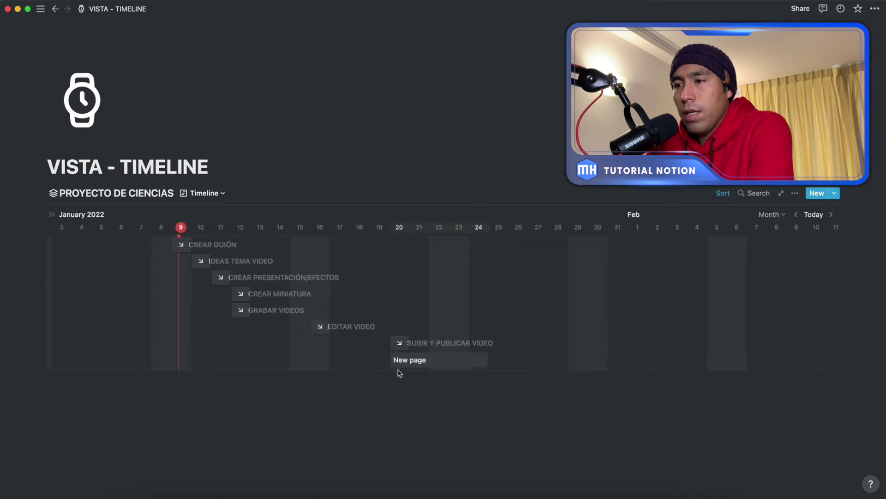
click(240, 296)
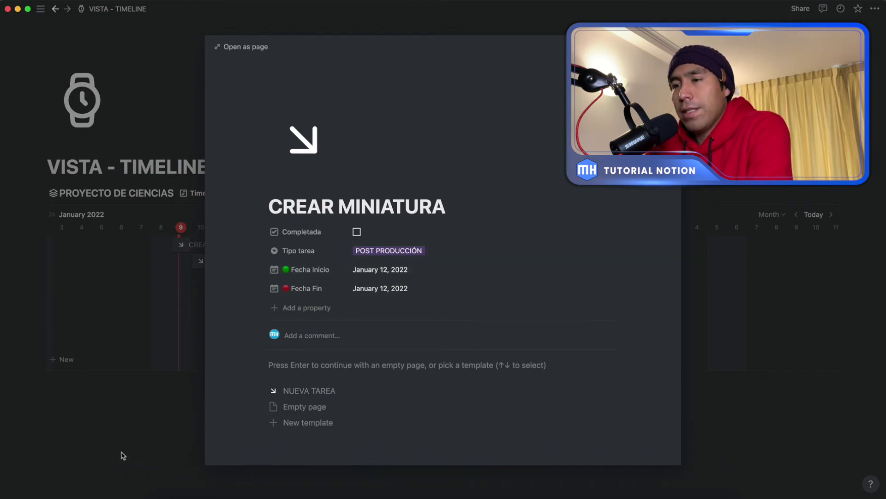
click(132, 436)
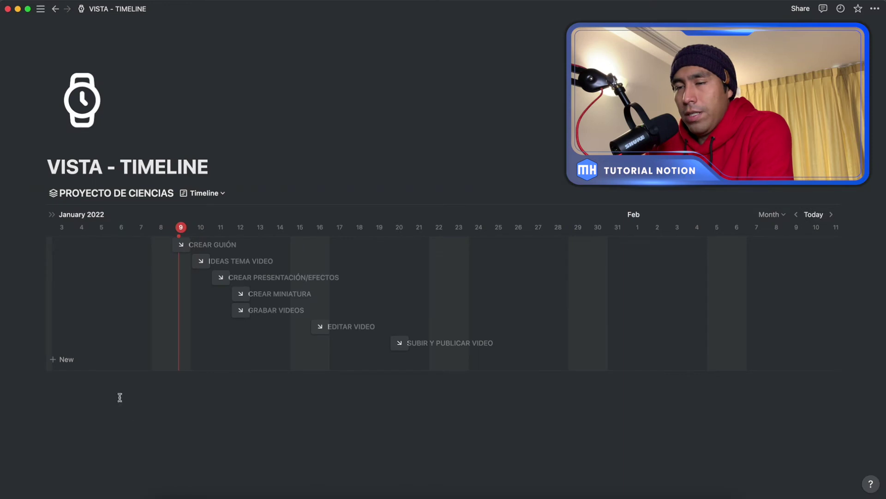
click(52, 214)
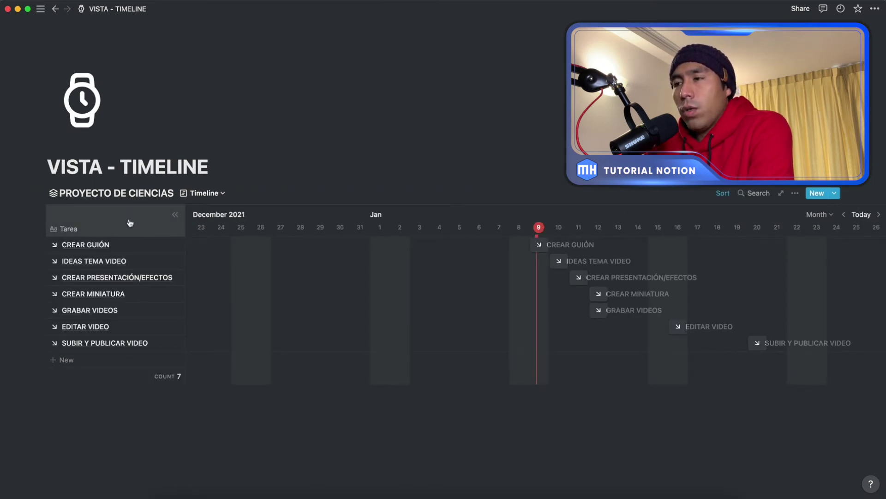
- Show the Tipo tarea property in both the table and the timeline of the Timeline view
scroll(464, 263, right, 5)
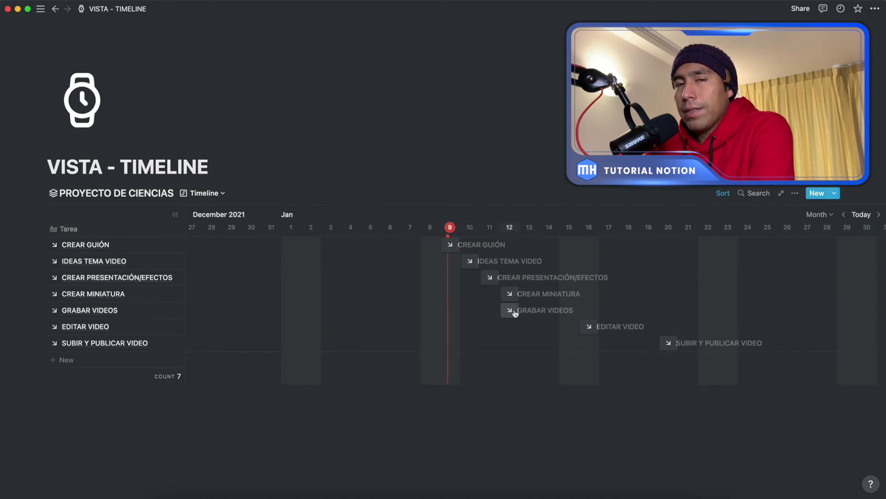
click(797, 196)
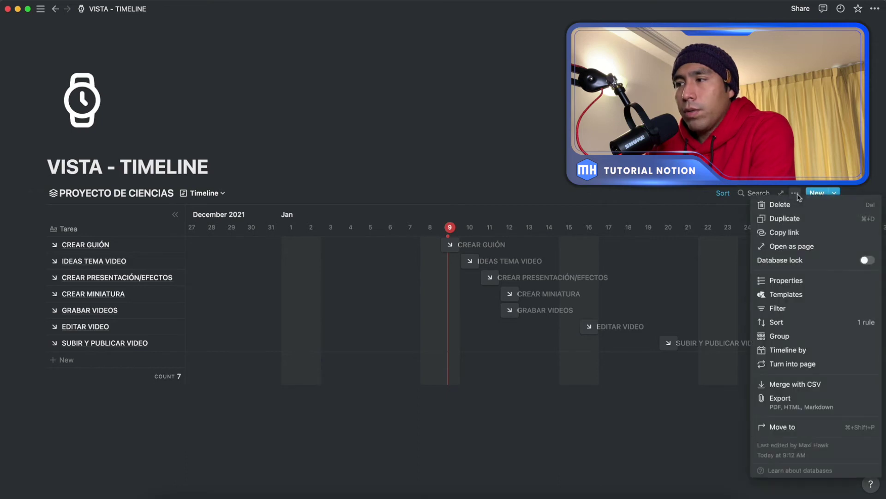
click(784, 282)
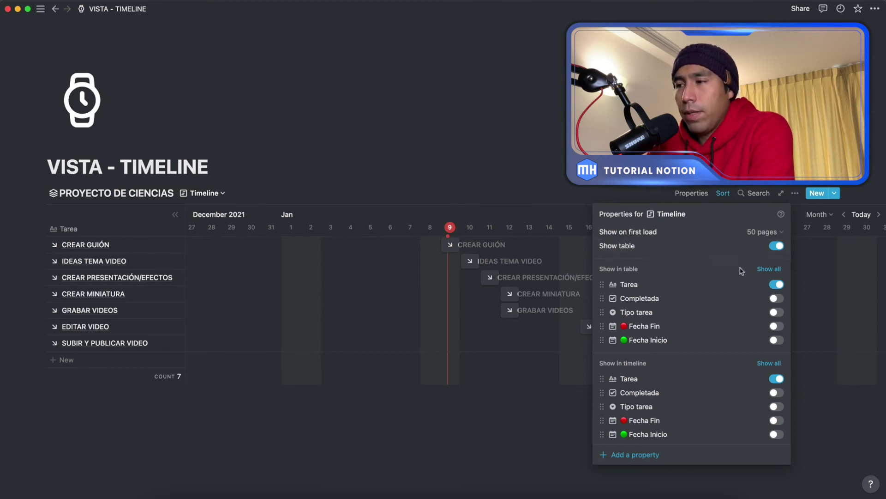
click(775, 314)
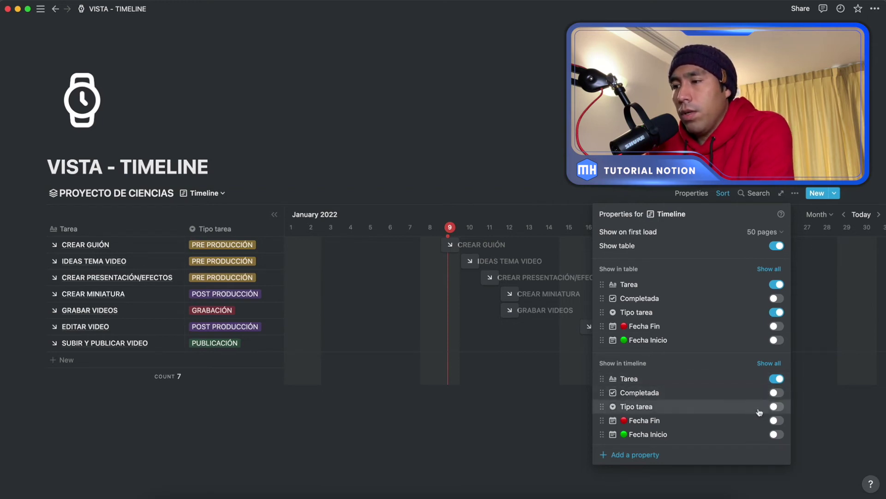
click(776, 407)
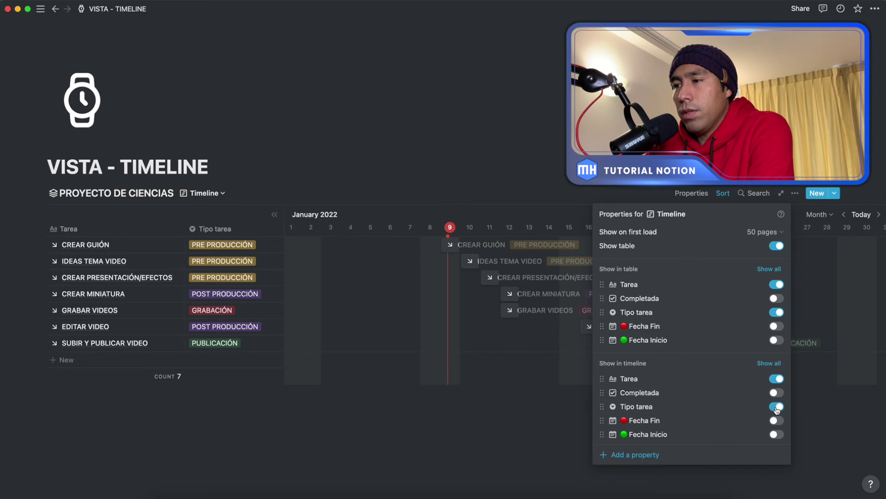
click(505, 451)
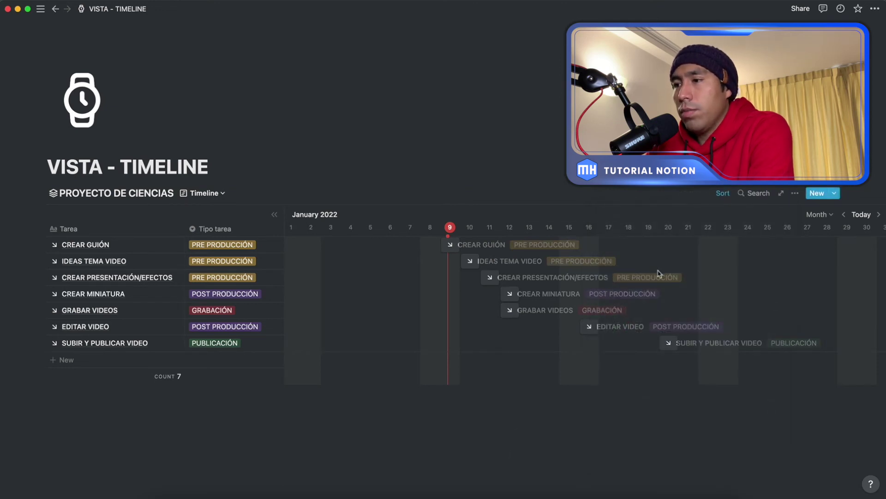
- Hide the Tipo tarea column in the timeline's task table
scroll(587, 327, right, 5)
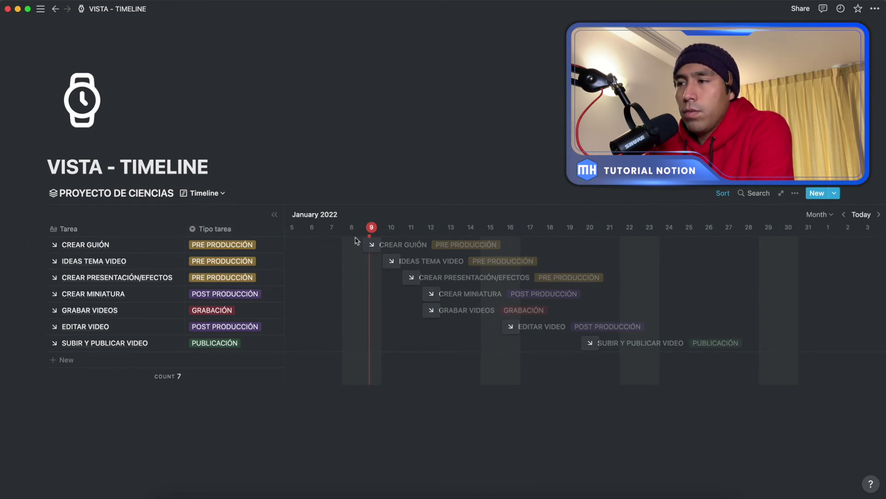
click(221, 229)
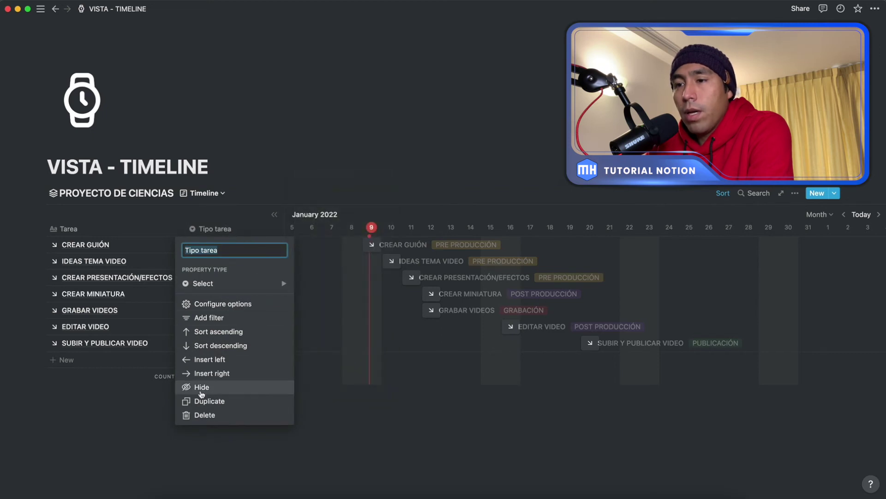
click(201, 389)
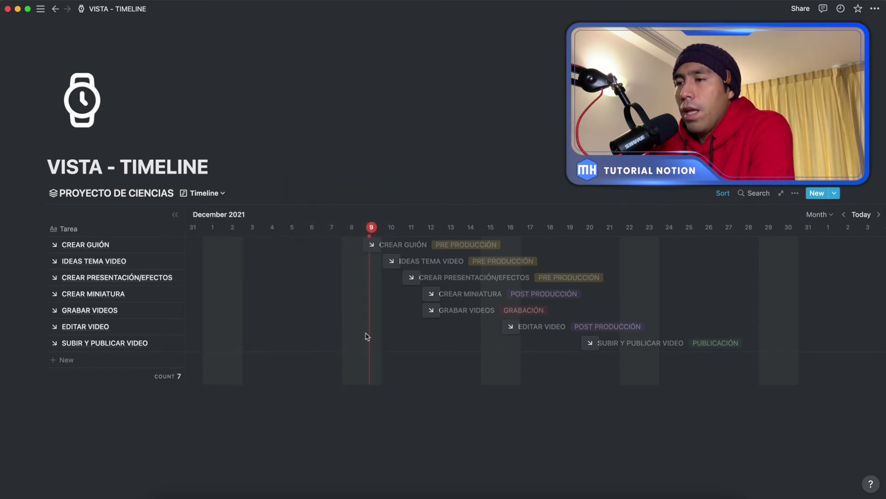
scroll(364, 336, right, 2)
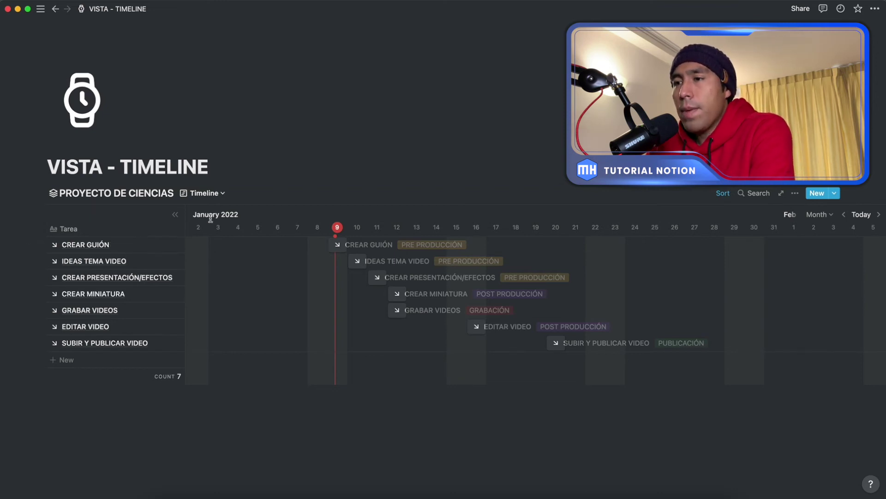
- Check the dates in the CREAR GUIÓN task page, close it, and stretch that task's timeline bar to end on January 12
click(336, 248)
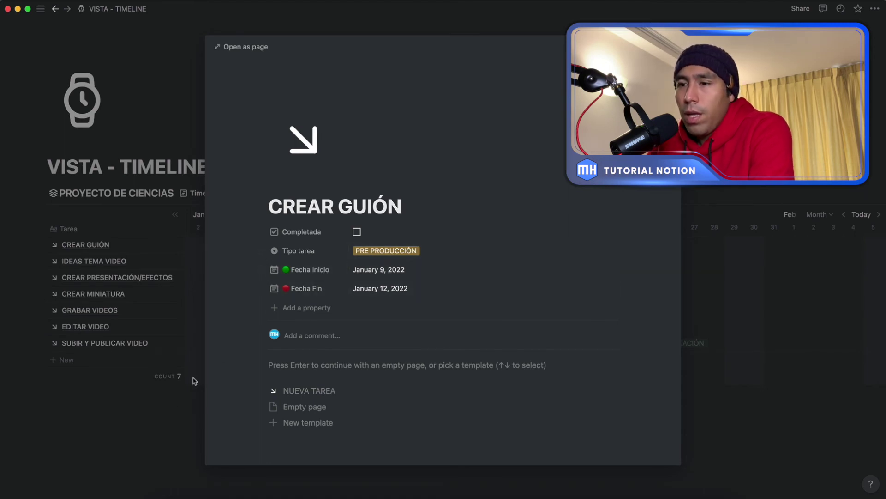
click(160, 406)
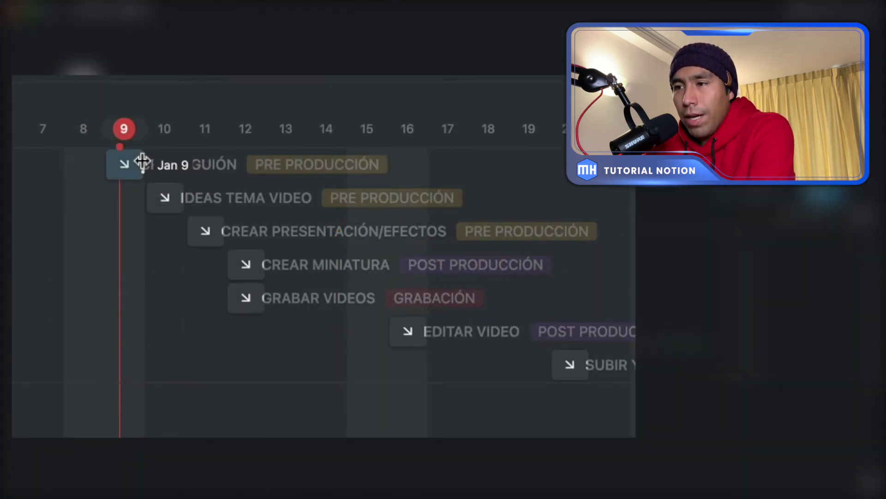
drag(159, 160, 260, 152)
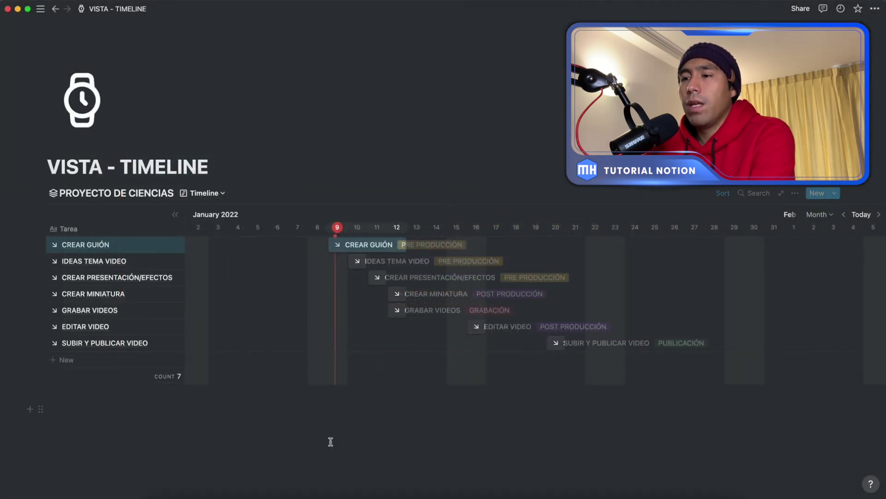
click(330, 440)
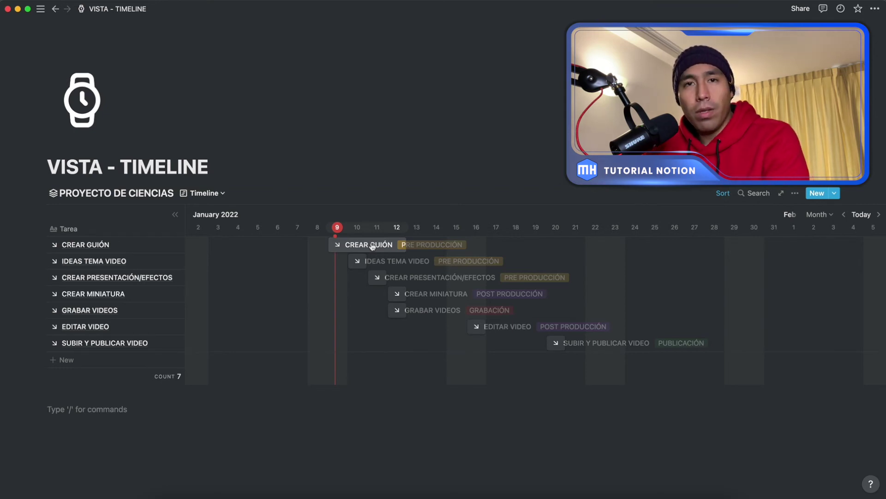
- Examine the Fecha Inicio date range and its date settings in the CREAR GUIÓN task page, and close the page
click(398, 246)
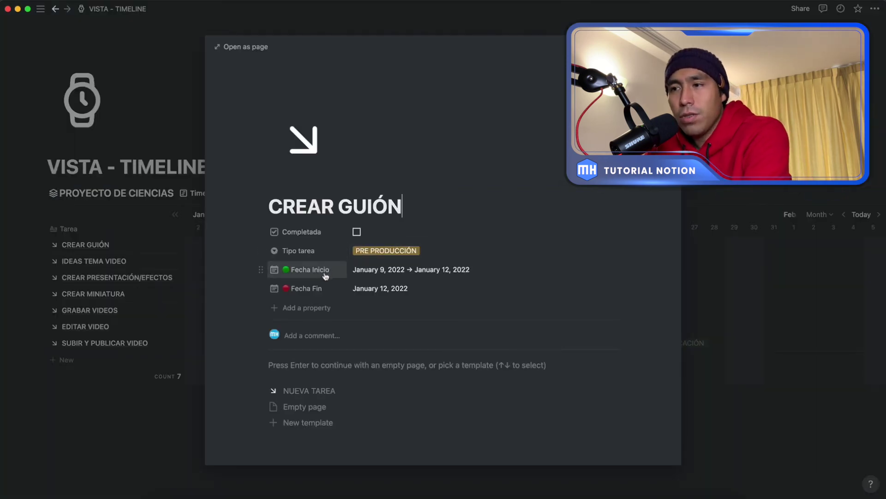
click(391, 271)
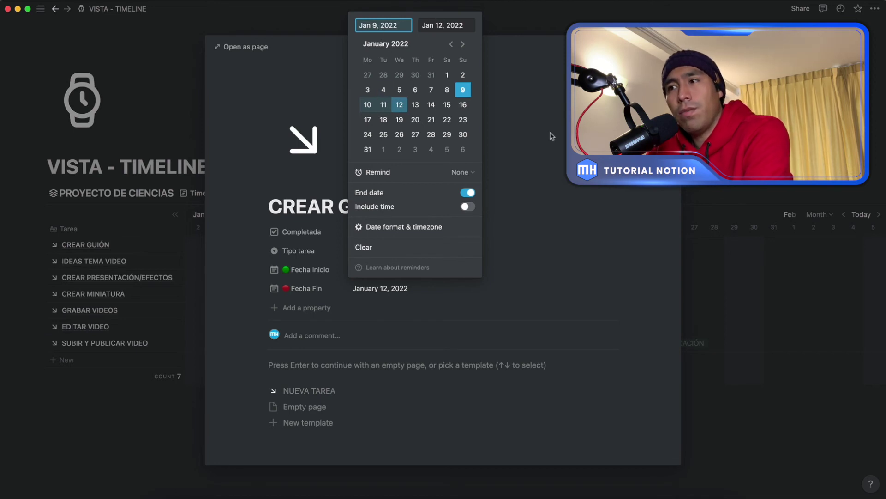
click(540, 163)
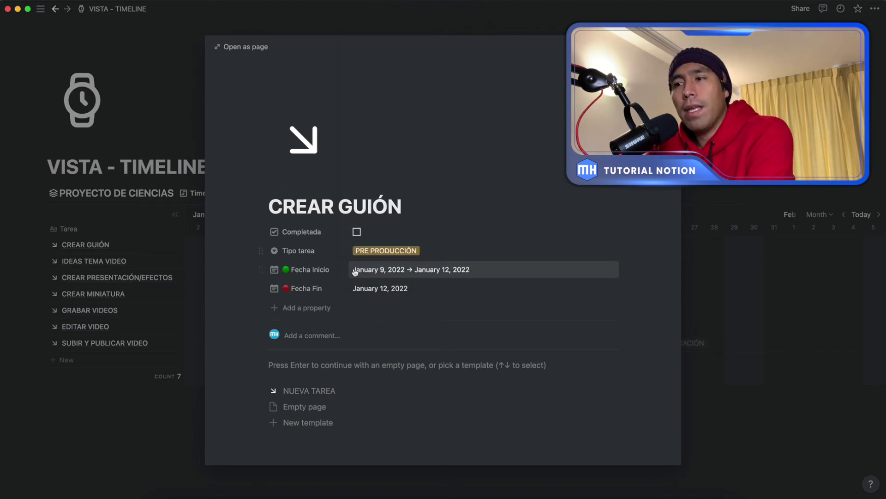
click(162, 425)
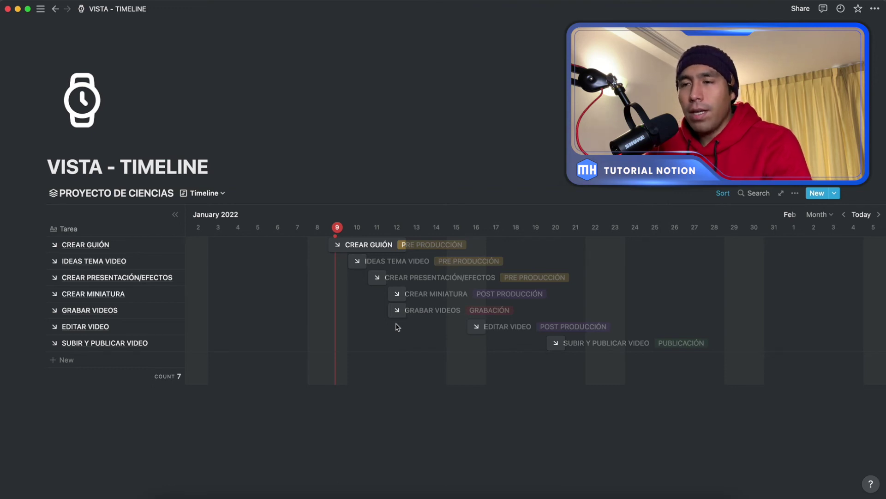
- Widen the Fecha Inicio column in the Vista Tabla view to fit the full date range, and return to the Timeline view
click(202, 193)
click(173, 252)
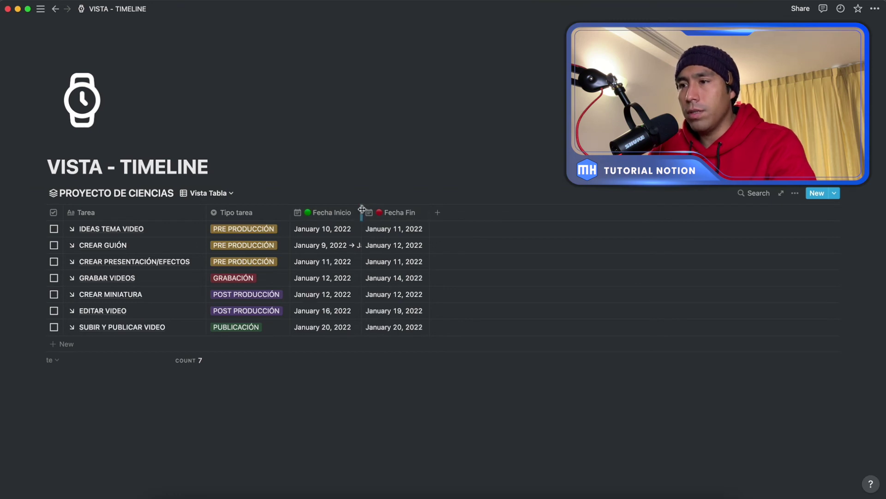
drag(362, 209, 425, 211)
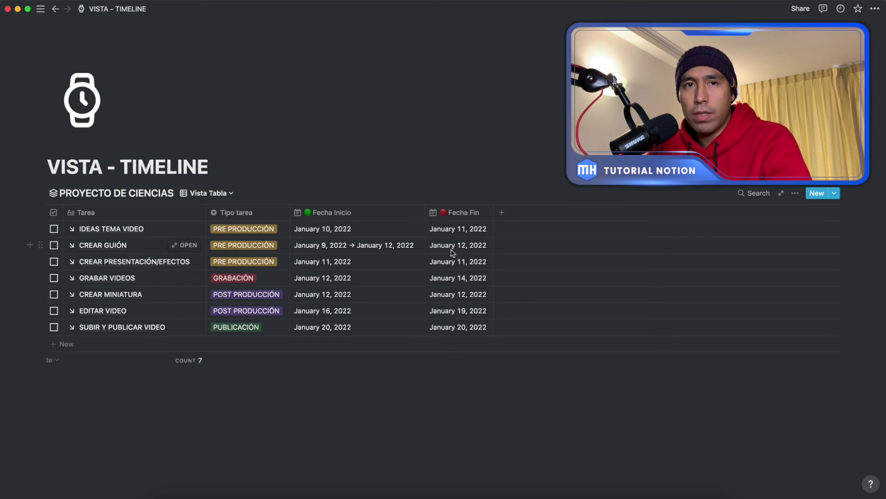
click(215, 193)
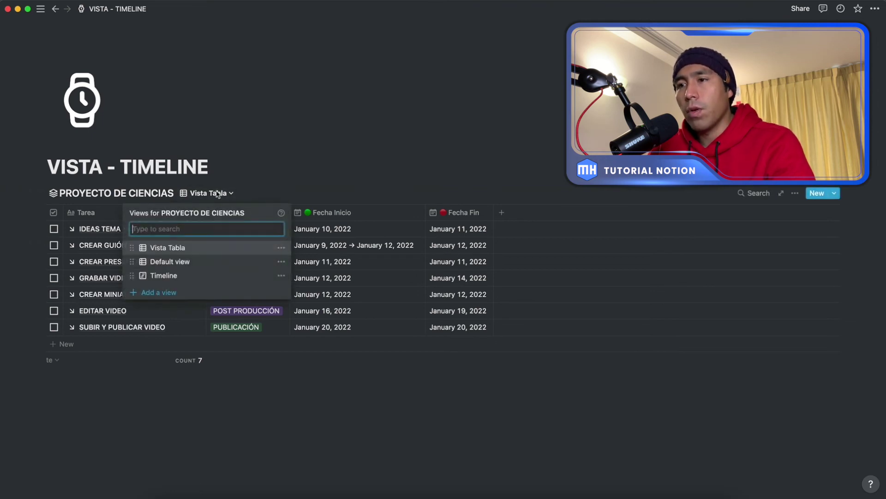
click(157, 275)
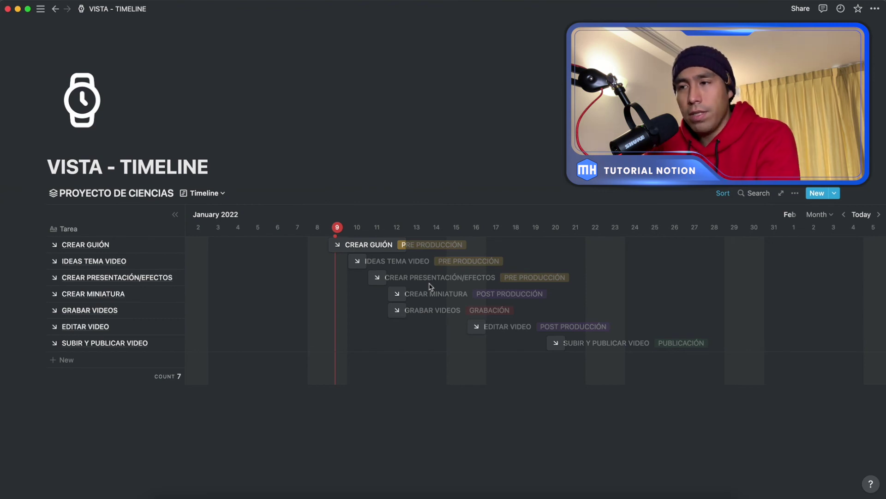
- Remove the end date from Fecha Inicio in the CREAR GUIÓN task page and close the page
click(375, 250)
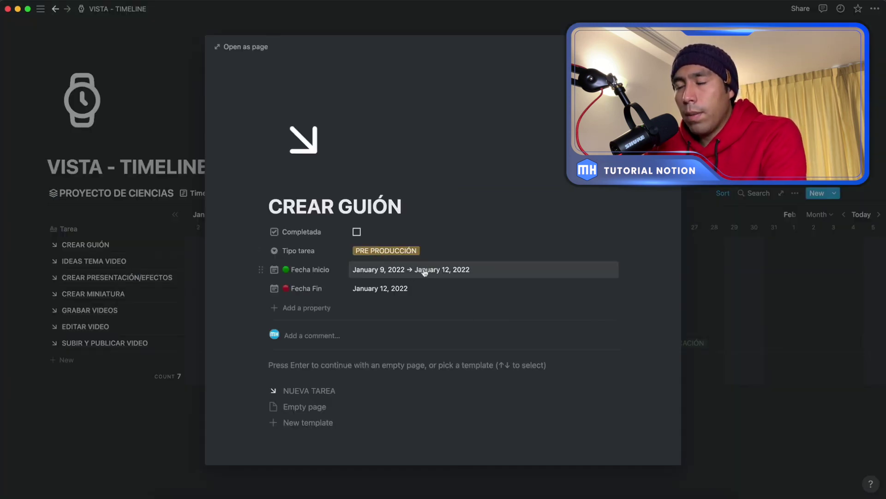
click(421, 273)
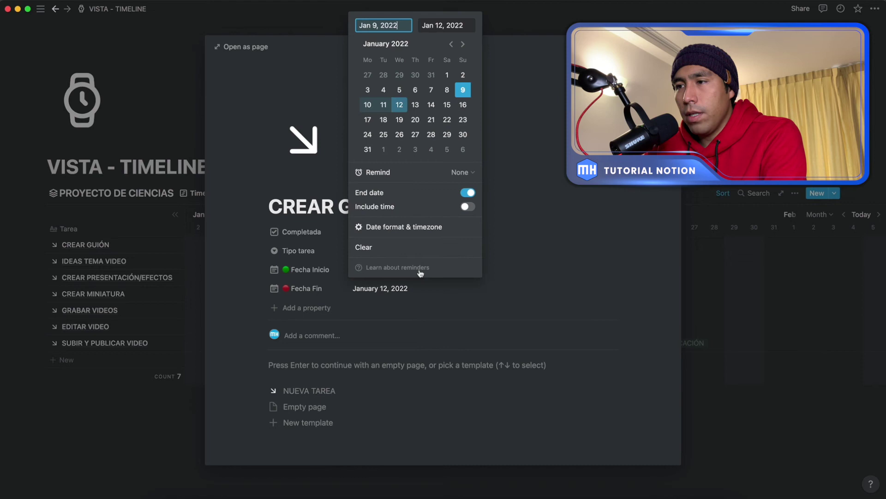
click(468, 193)
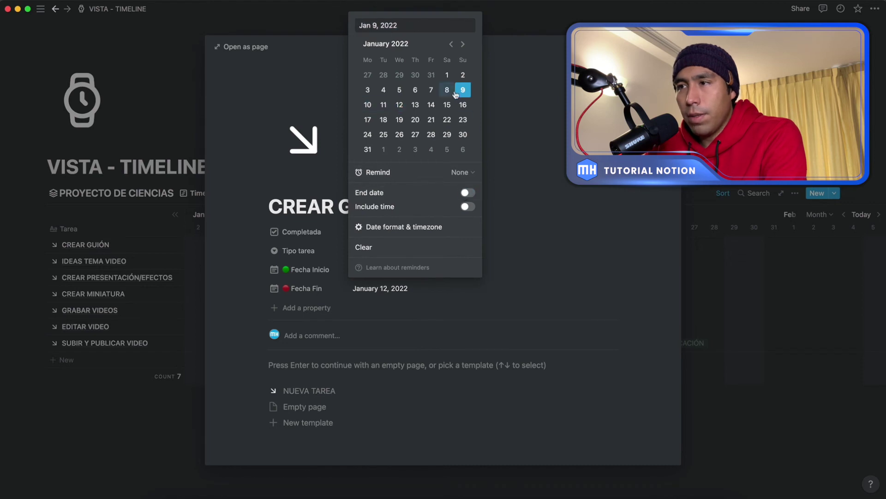
click(163, 231)
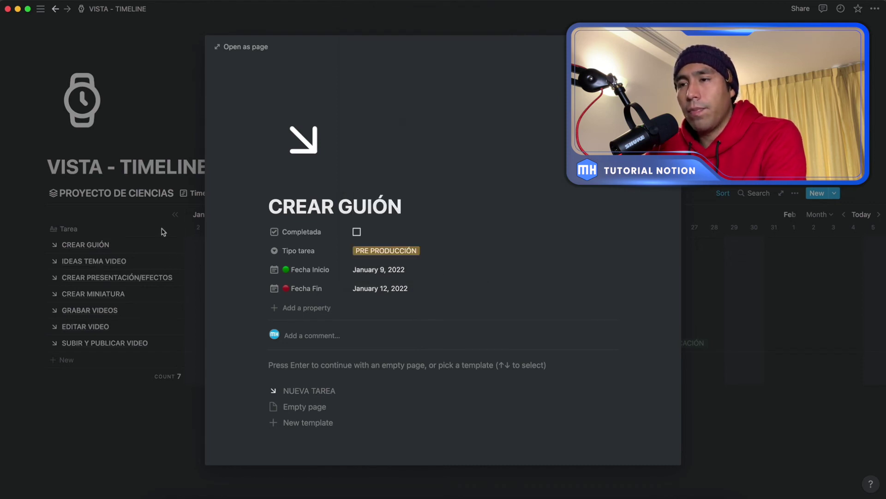
click(163, 231)
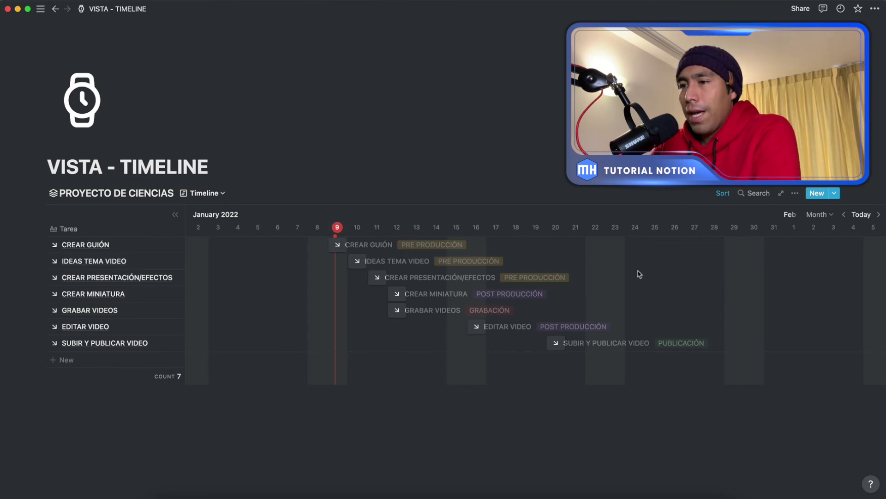
- Set the timeline to use separate start and end dates, with Fecha Fin as the end date
click(795, 194)
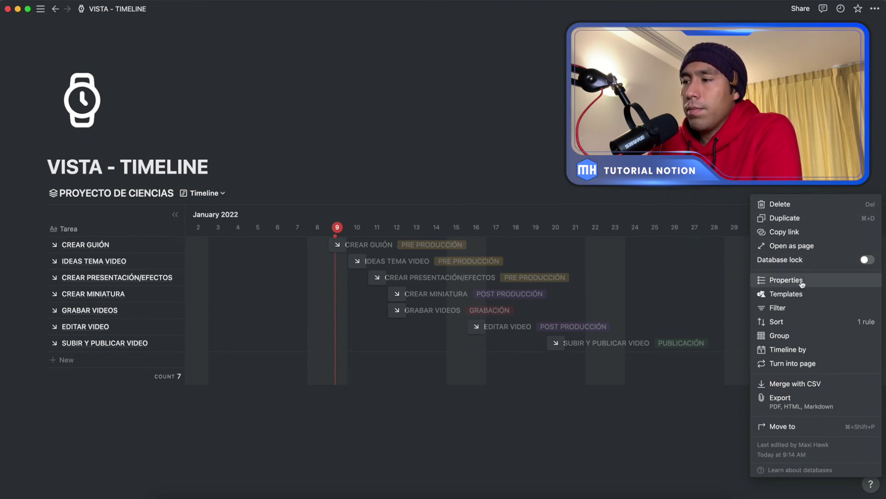
click(802, 354)
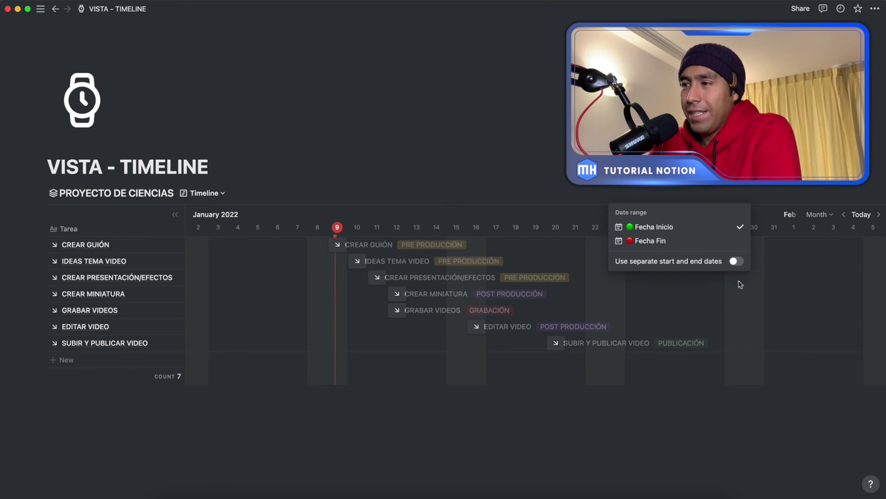
click(736, 262)
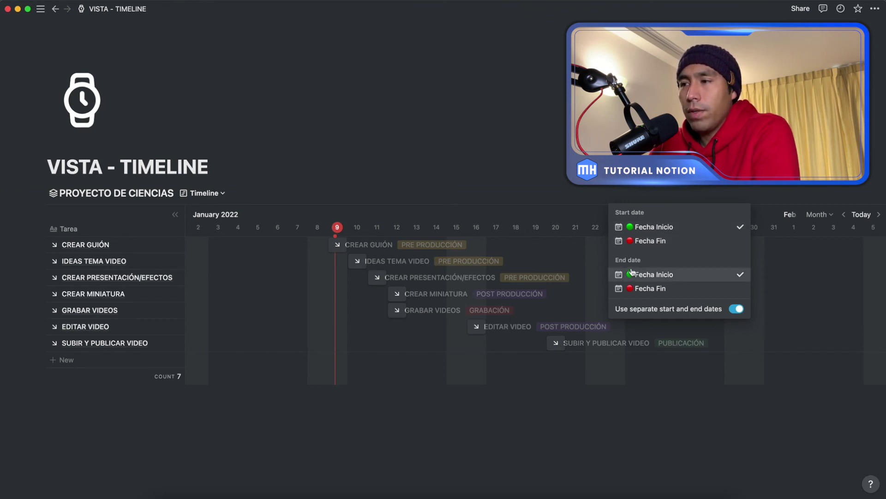
click(680, 290)
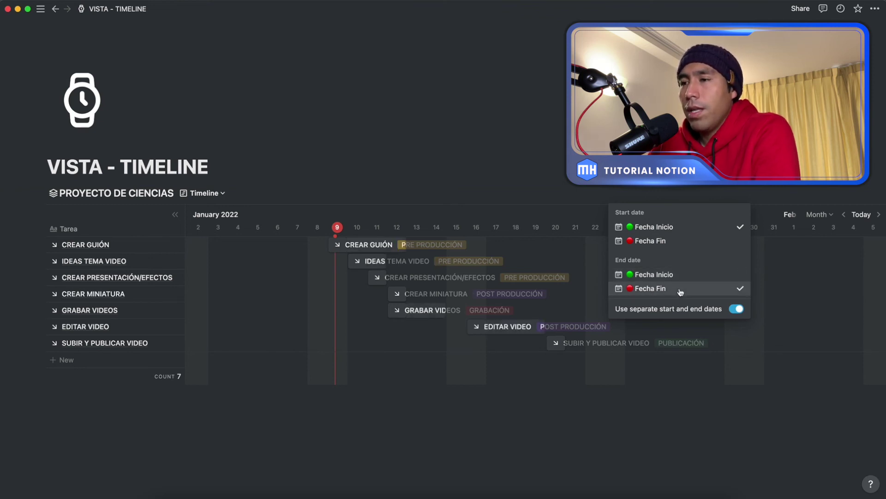
click(515, 458)
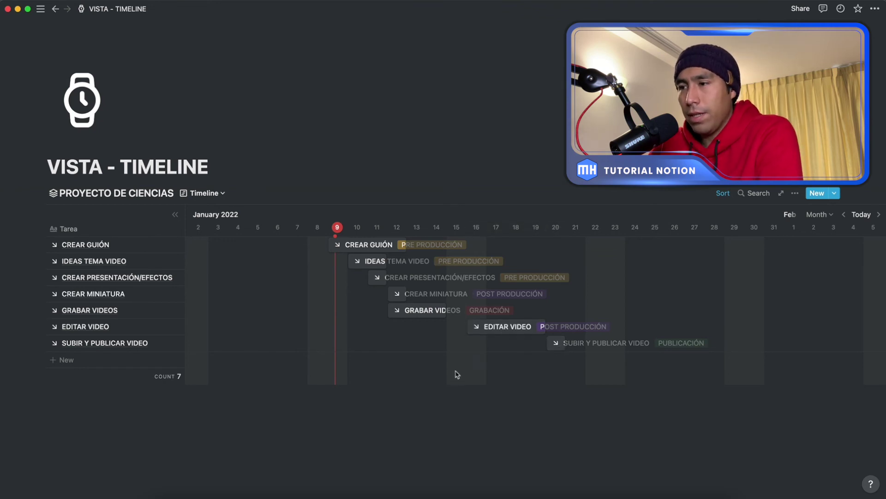
- Check the start and end dates in the CREAR MINIATURA and GRABAR VIDEOS task pages
click(396, 298)
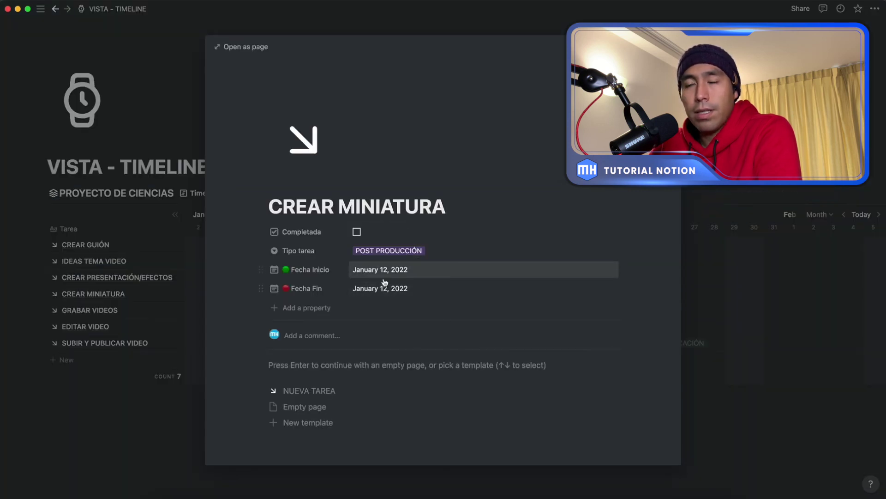
click(156, 423)
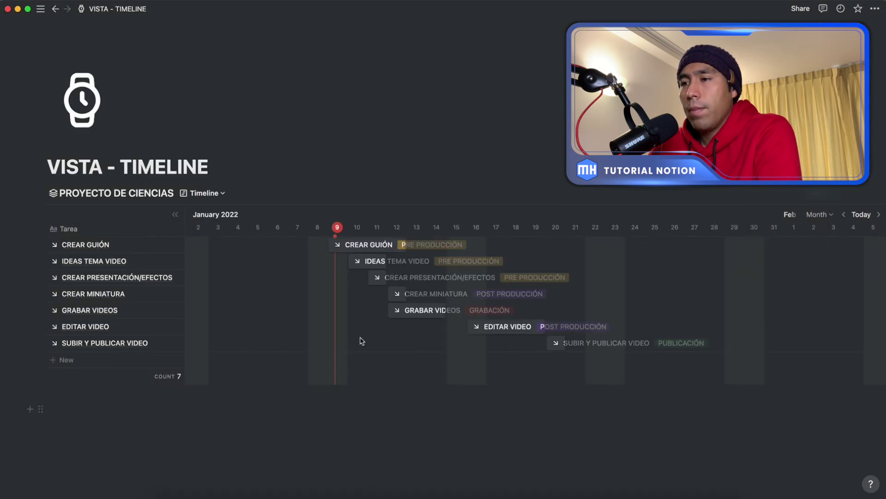
click(419, 312)
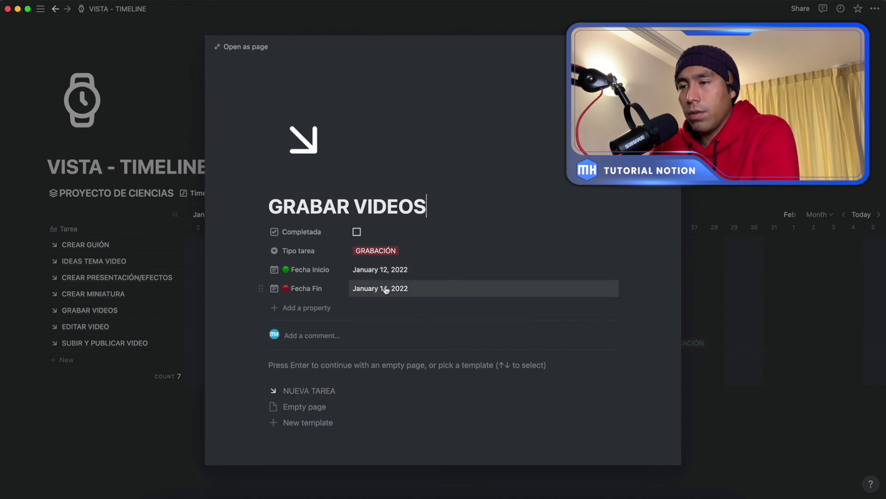
click(164, 413)
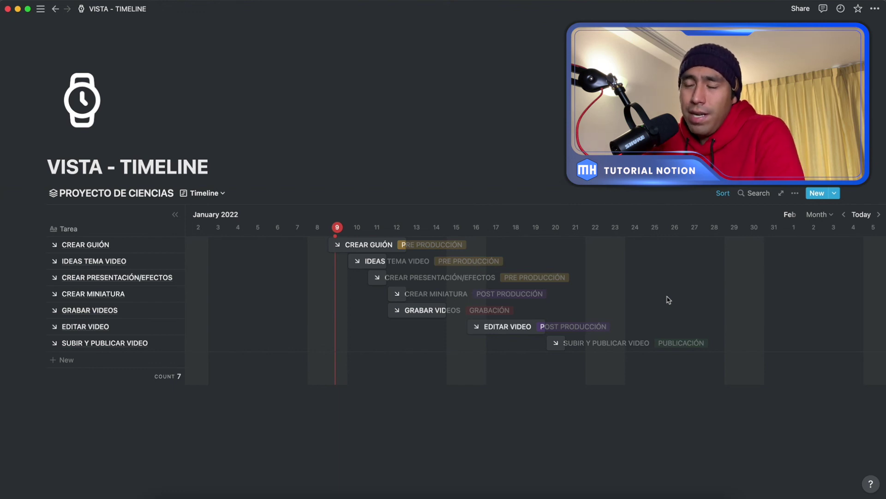
- Try including a time in CREAR GUIÓN's Fecha Inicio, turn the time off again, and close the task page
click(366, 246)
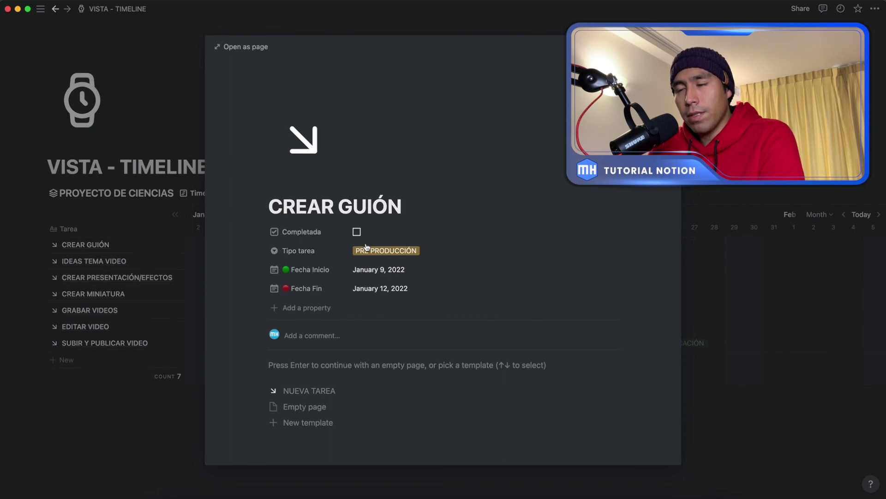
click(391, 268)
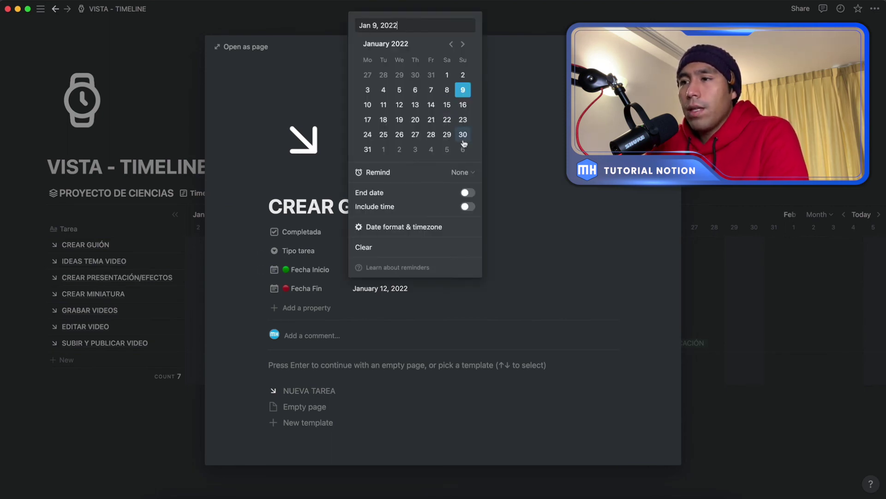
click(467, 207)
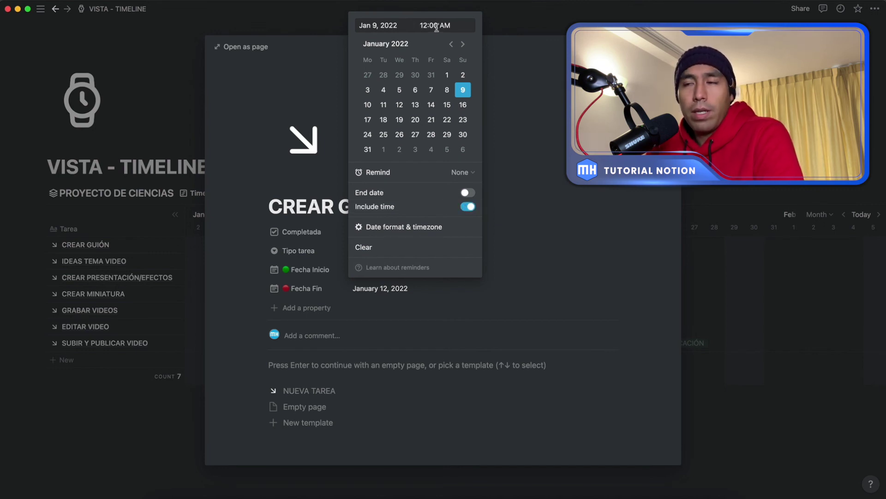
click(467, 207)
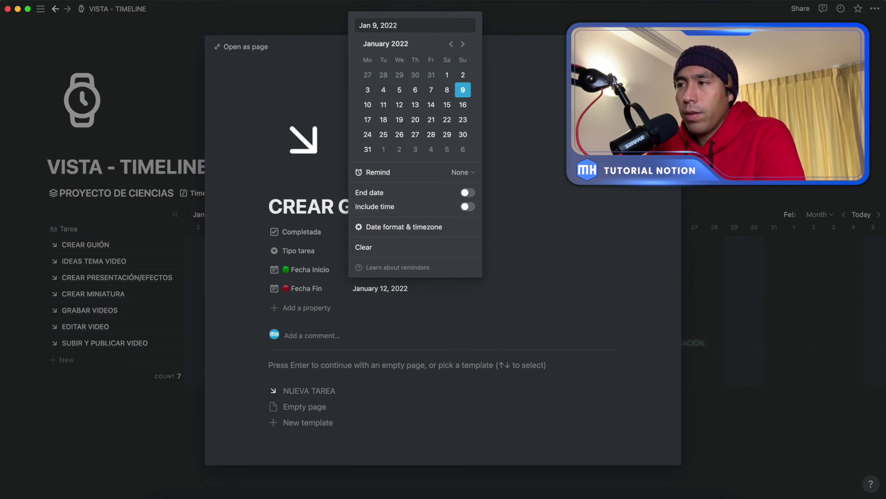
key(Escape)
key(Escape)
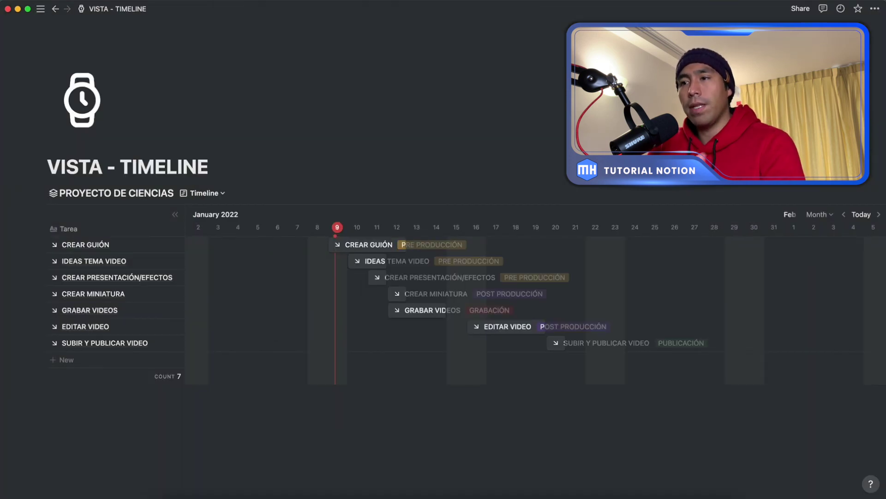
- Change the timeline's time scale to Hours and look through the hours around CREAR GUIÓN's bar on January 9
click(816, 215)
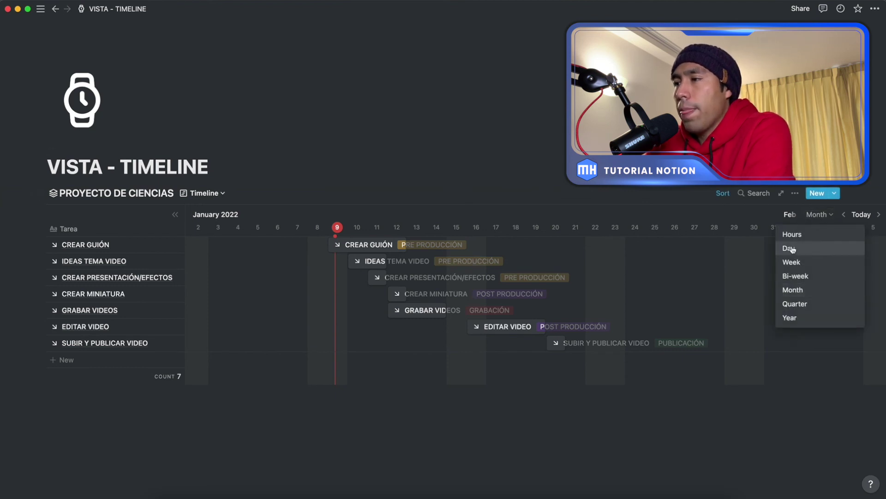
click(798, 234)
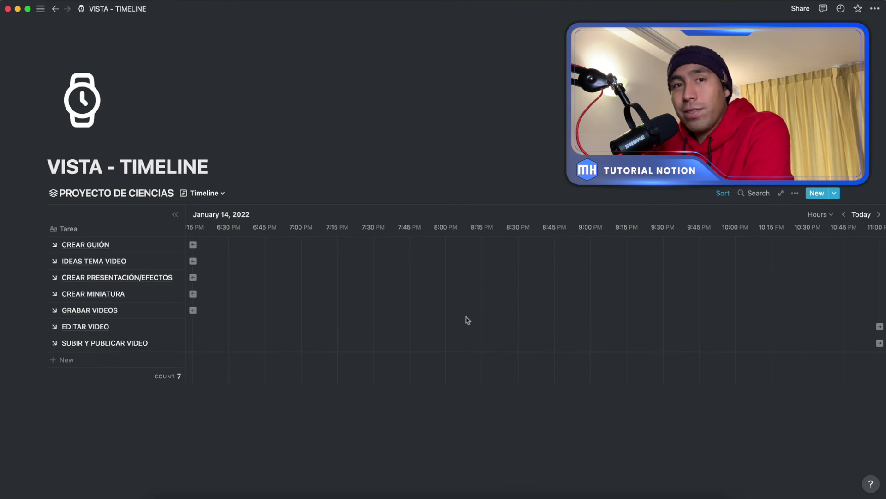
click(193, 245)
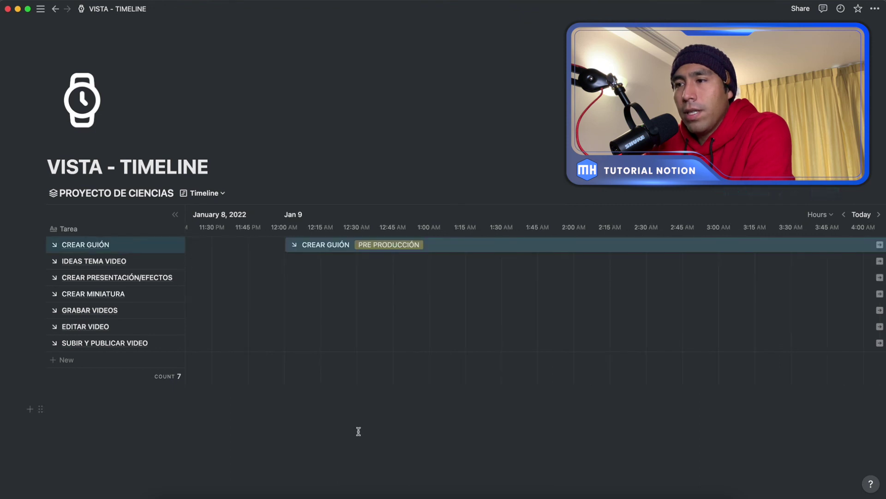
click(296, 422)
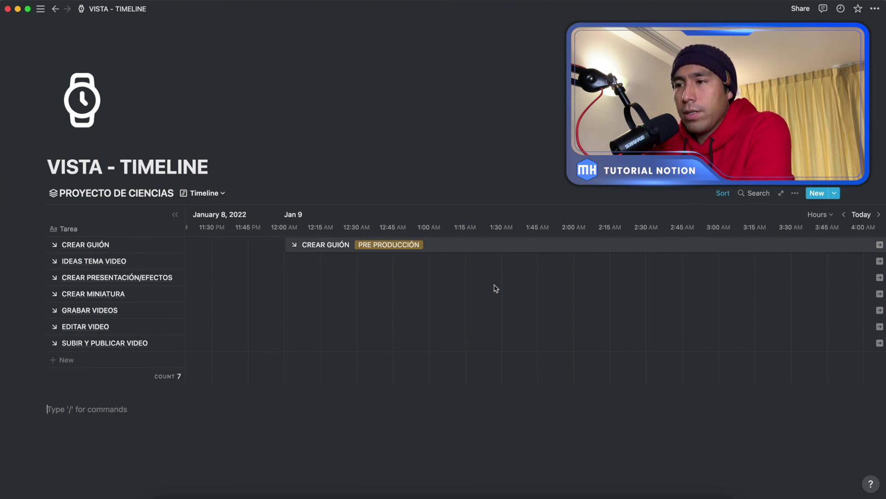
scroll(495, 289, right, 20)
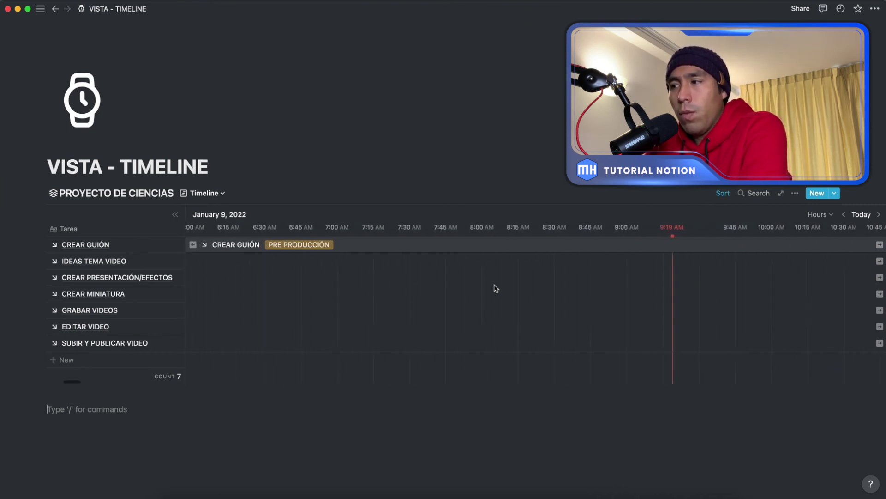
scroll(495, 289, right, 12)
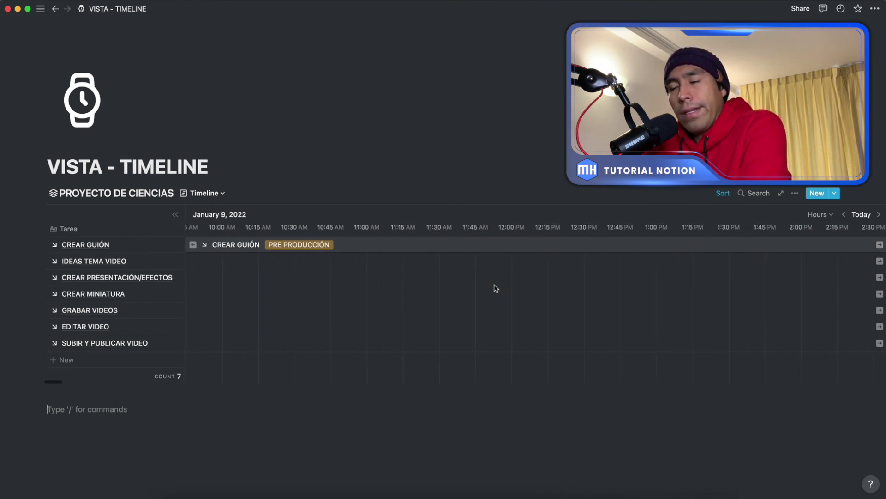
scroll(496, 288, left, 20)
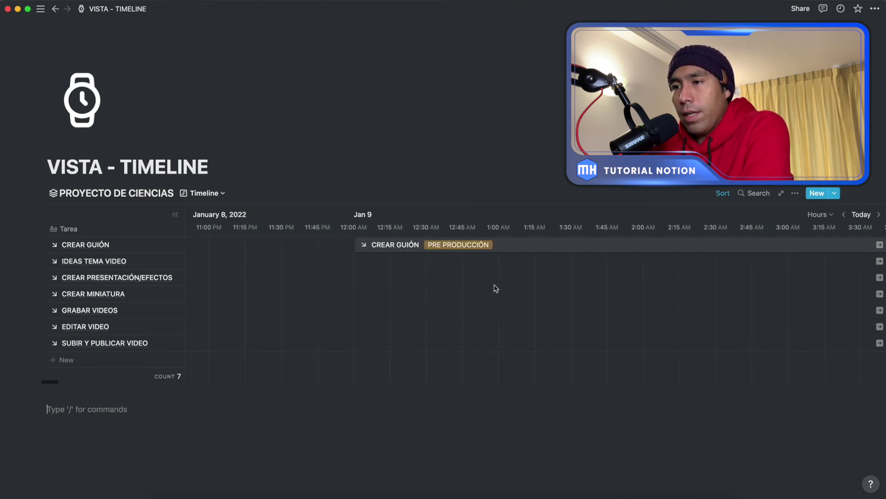
scroll(496, 288, right, 1)
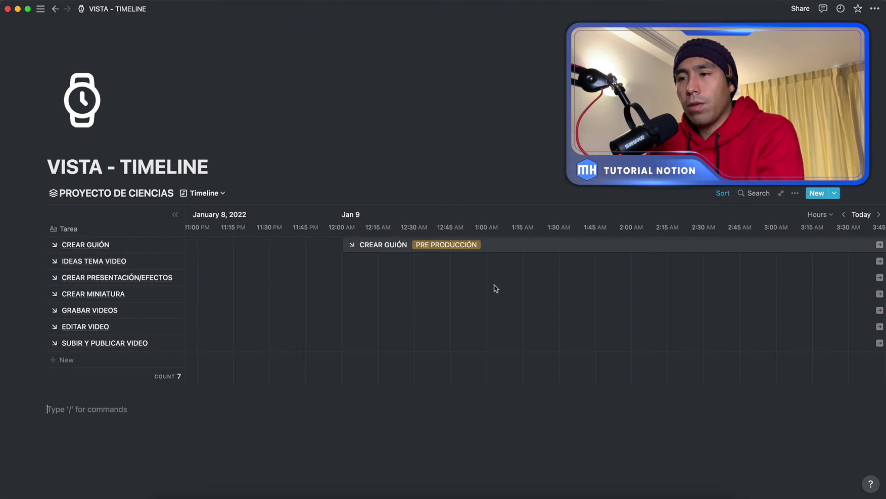
- Add a new task named "Por hora" at the end of the timeline's task list
click(88, 363)
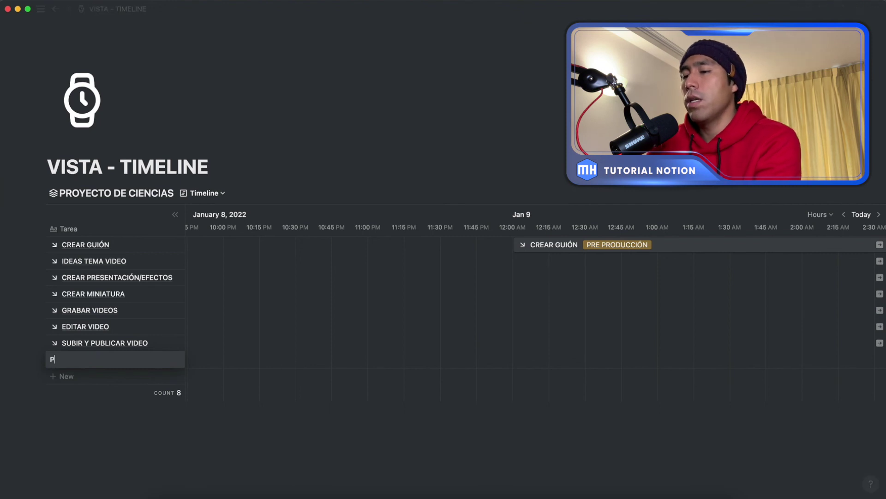
text(Por hora)
key(Return)
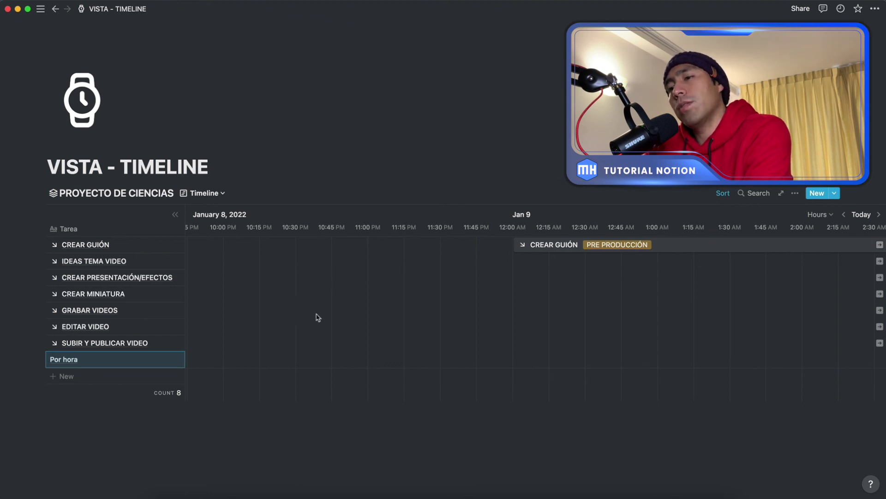
- Place the Por hora task on today's timeline, January 9, from 10:00 AM to 11:00 AM
mouse_move(303, 357)
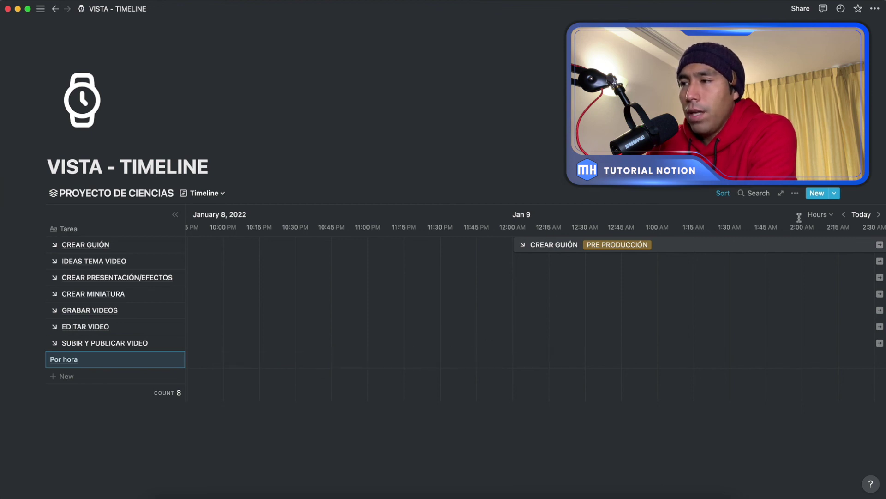
click(860, 215)
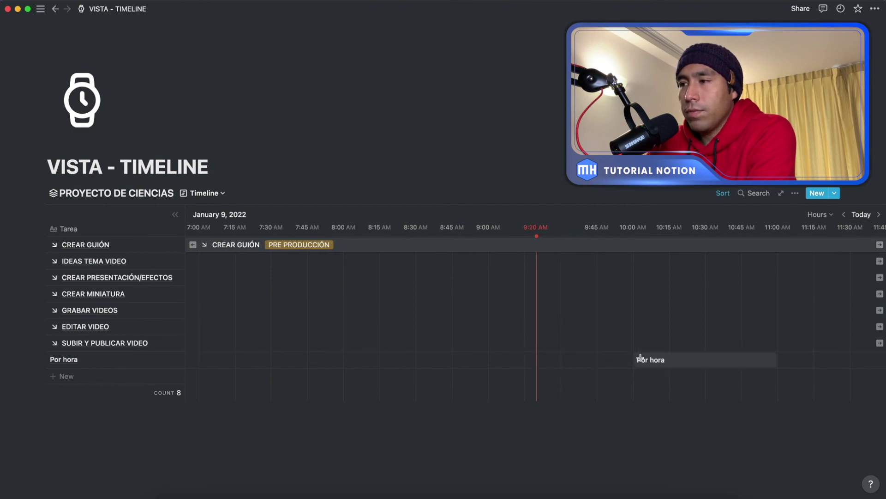
click(641, 358)
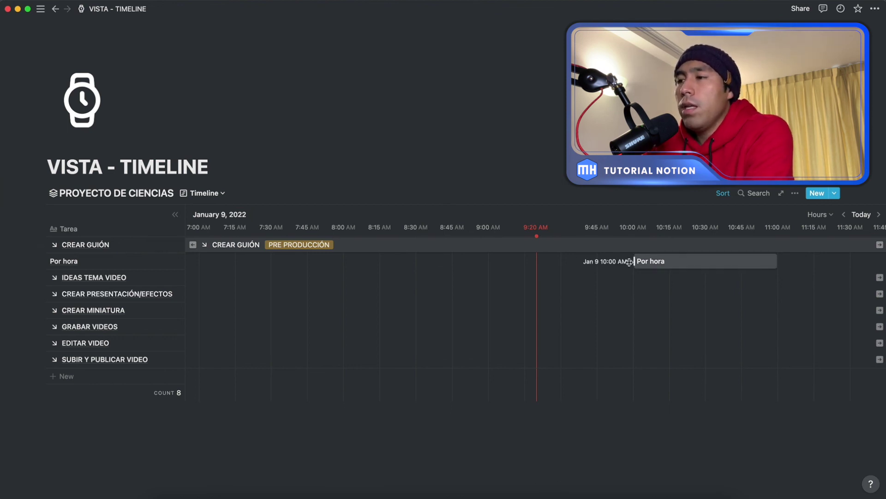
- Extend the Por hora bar's end to 11:30 AM and check its start and end dates in the task page
scroll(631, 265, right, 2)
scroll(631, 265, right, 3)
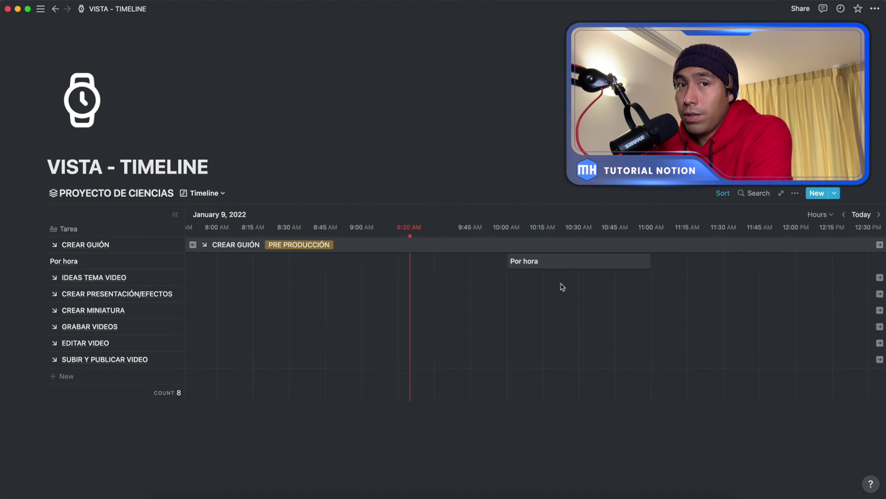
mouse_move(651, 261)
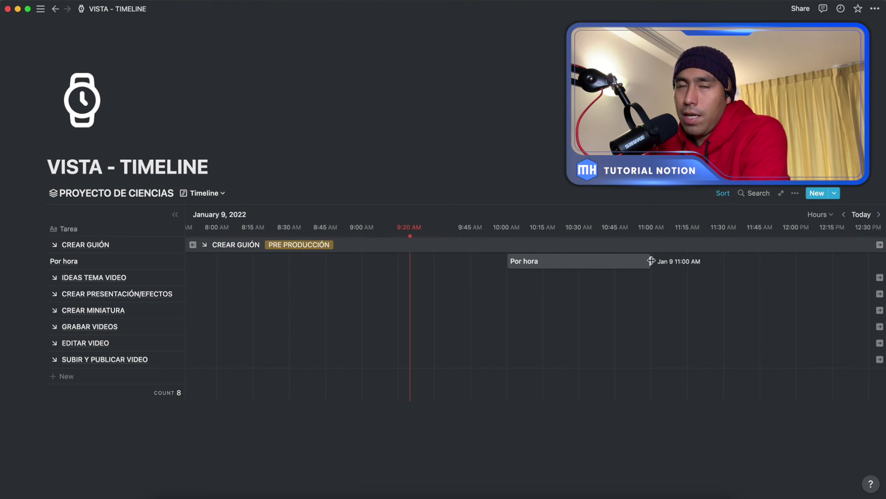
click(651, 260)
drag(666, 259, 719, 254)
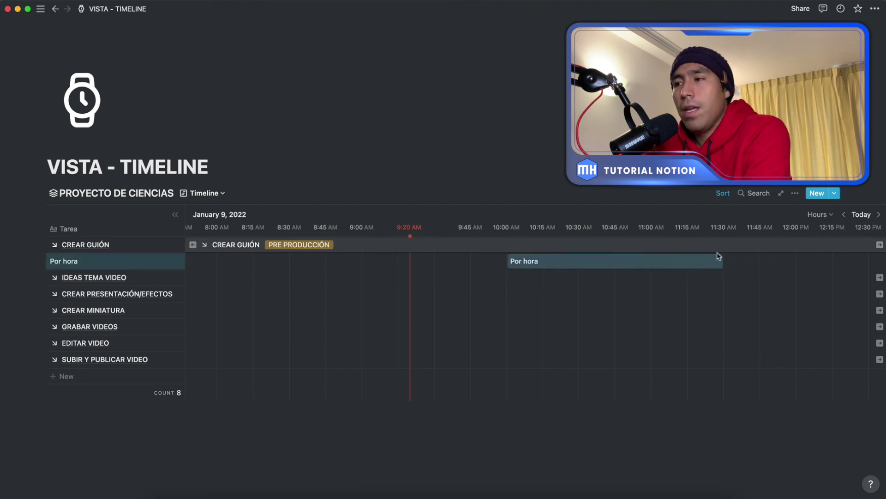
click(603, 263)
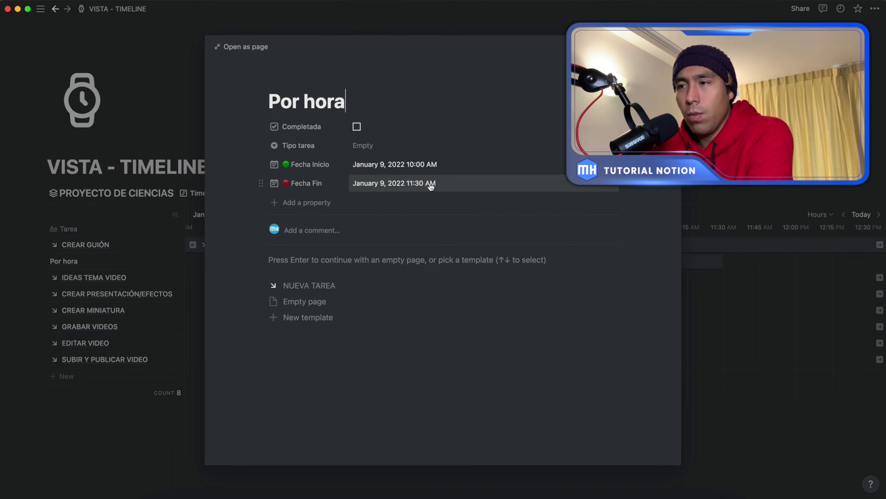
click(723, 356)
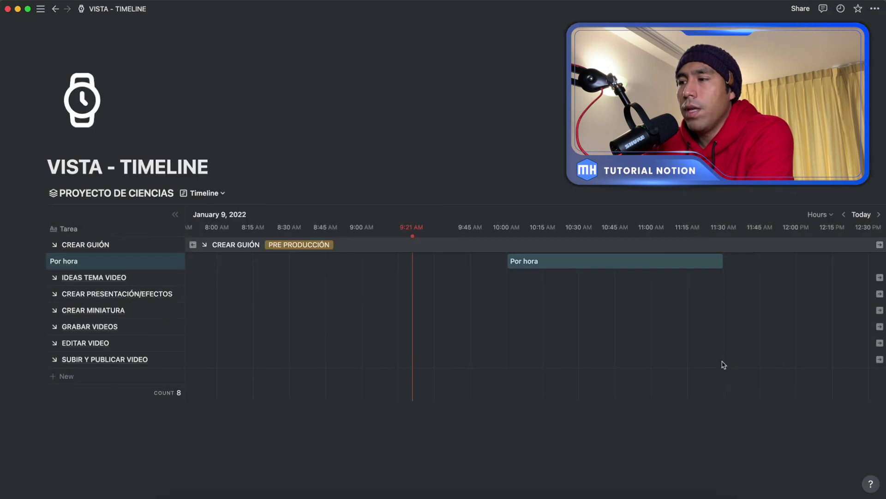